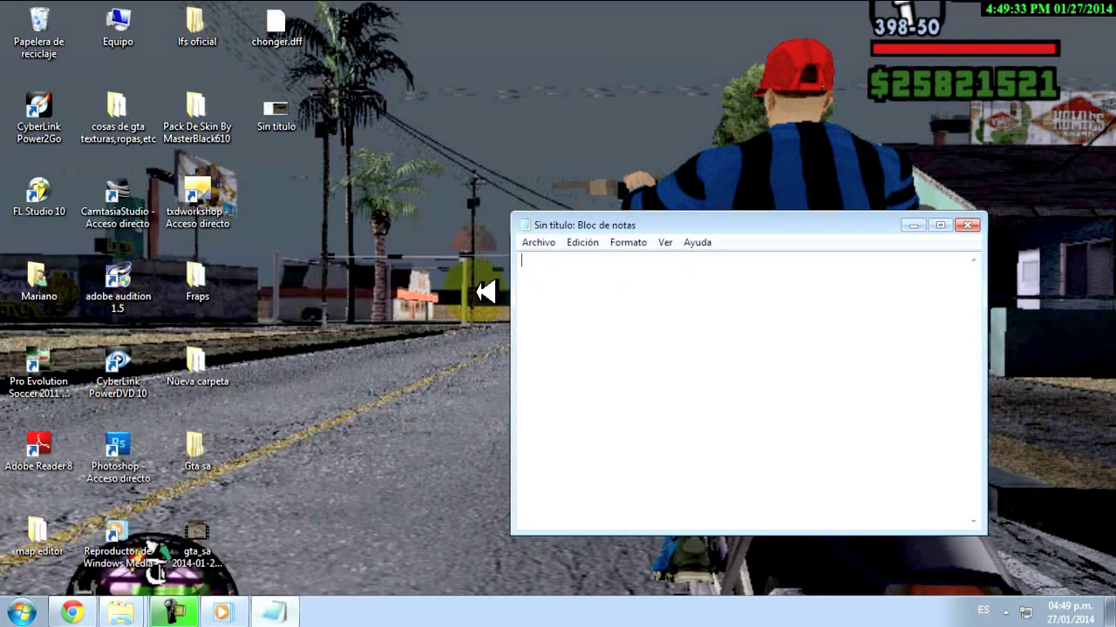
- Write "holaaa XD hoy les voy a mosttrar como mapear con med ;) bueno sigan mis paso ke ni gasn de escribir tengo XD" in the note
text(holaaa)
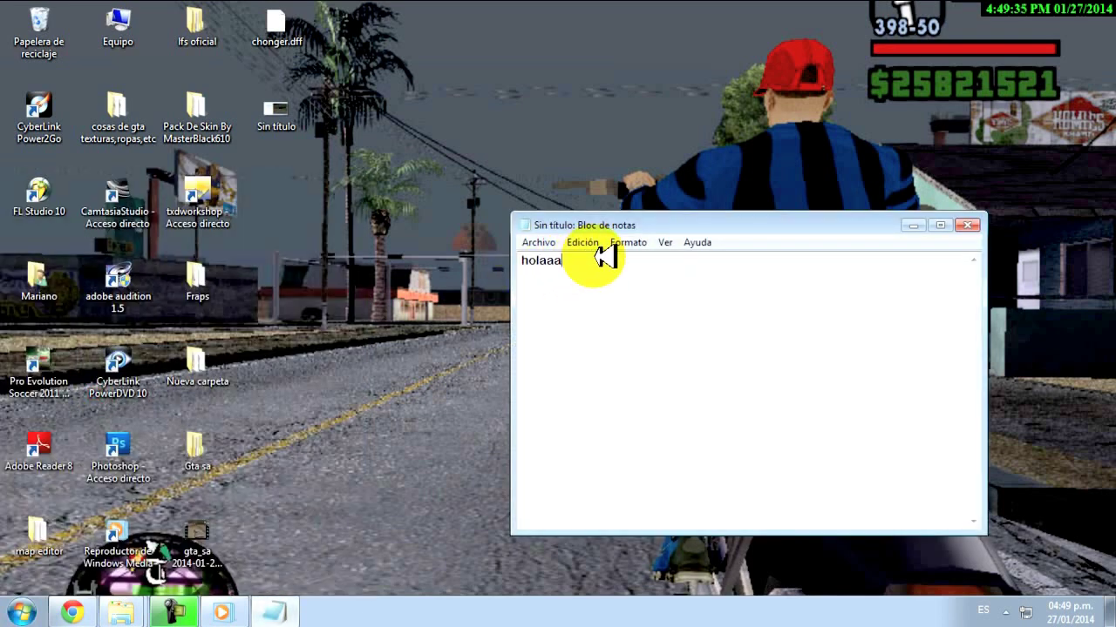
text( XD hoy es voy a )
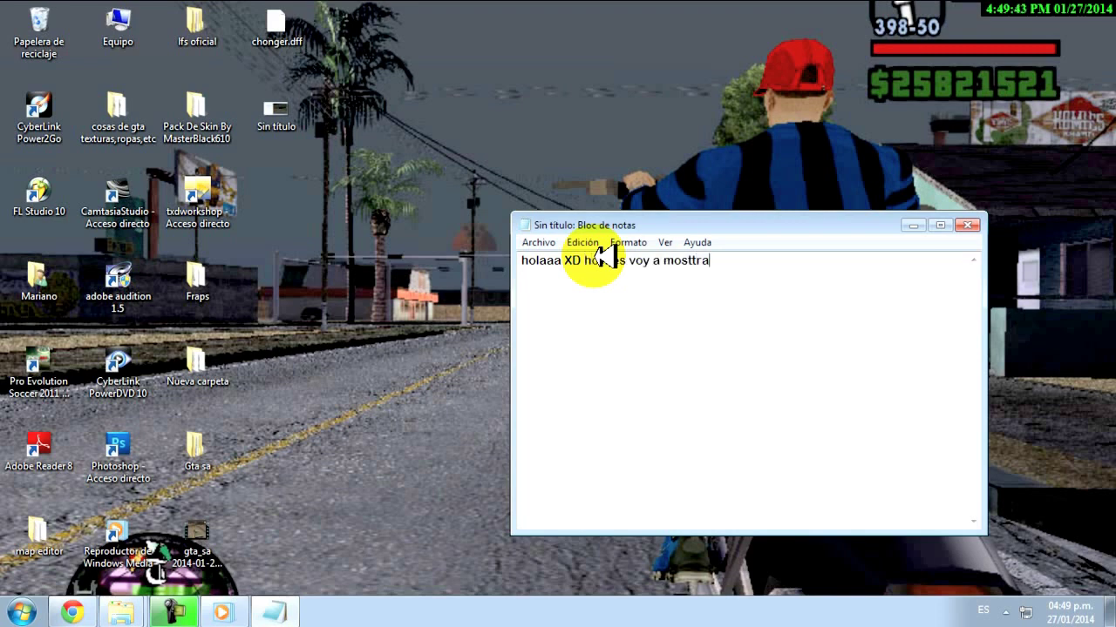
text(mosttrar como mapear con med ;) bueno si)
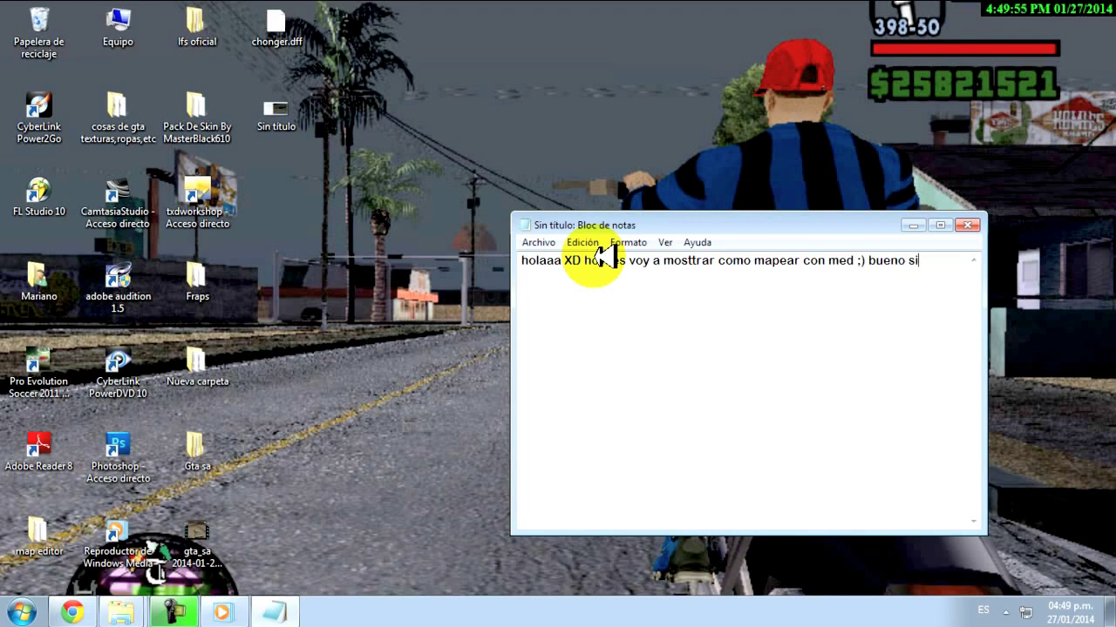
text(gan mis paso )
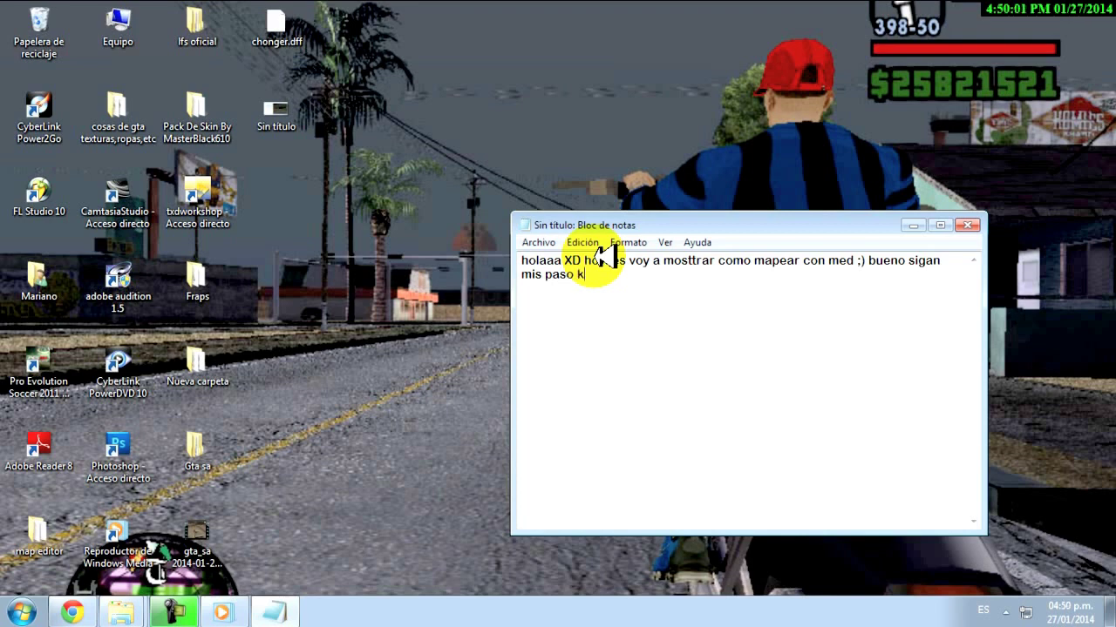
text(ke ni gasn de escri)
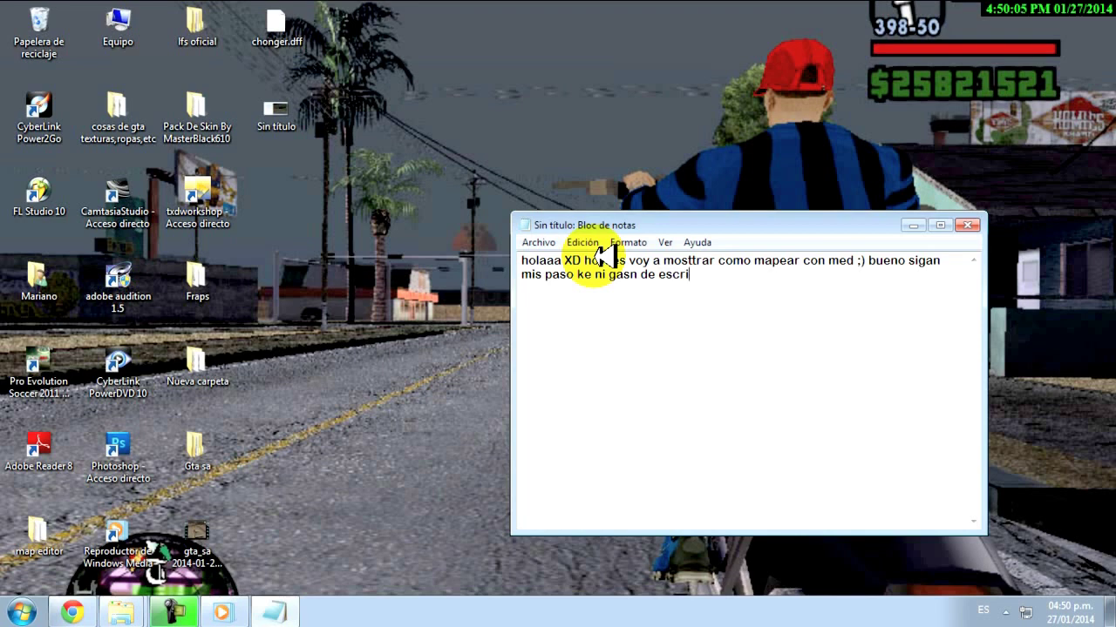
text(bir tengo XD)
key(Return)
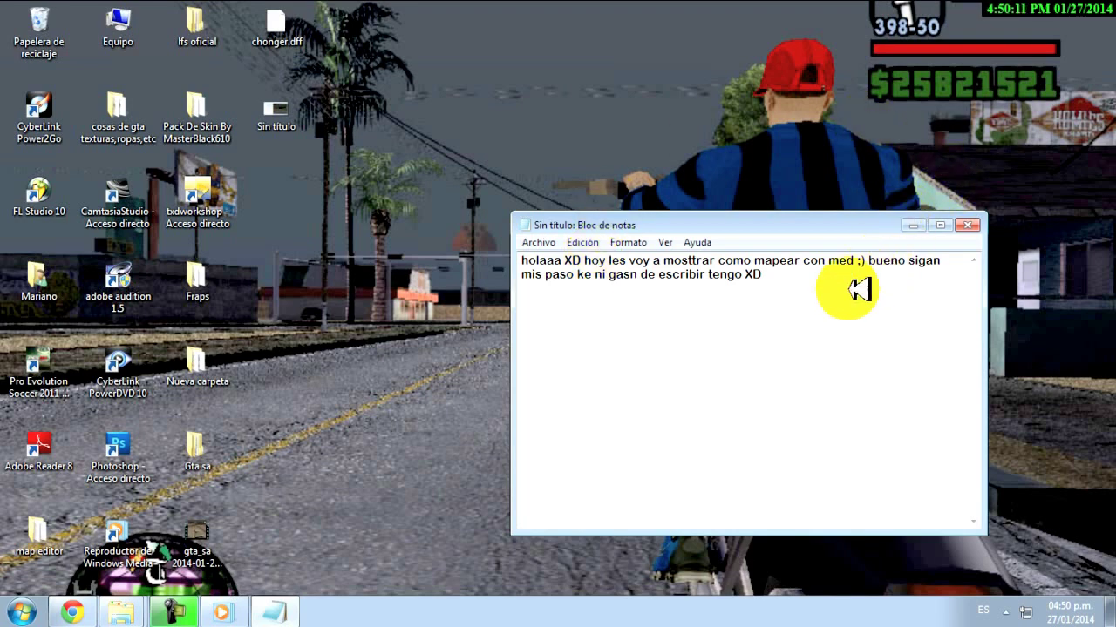
- Erase the whole introductory note and minimize the Notepad window to reach the desktop
key(ctrl+a)
key(Delete)
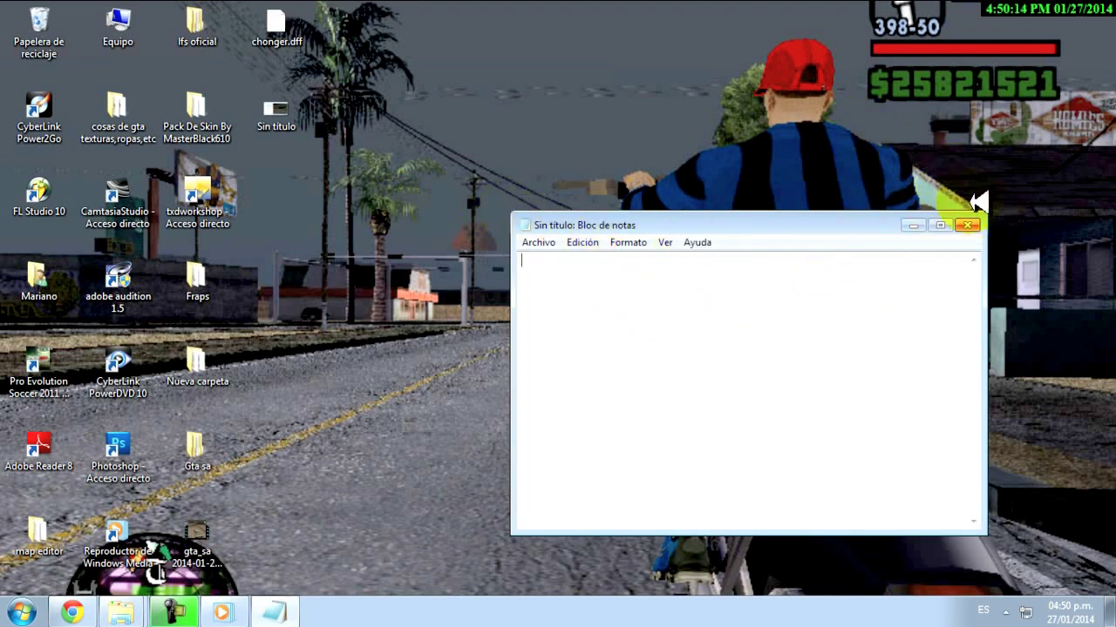
click(913, 225)
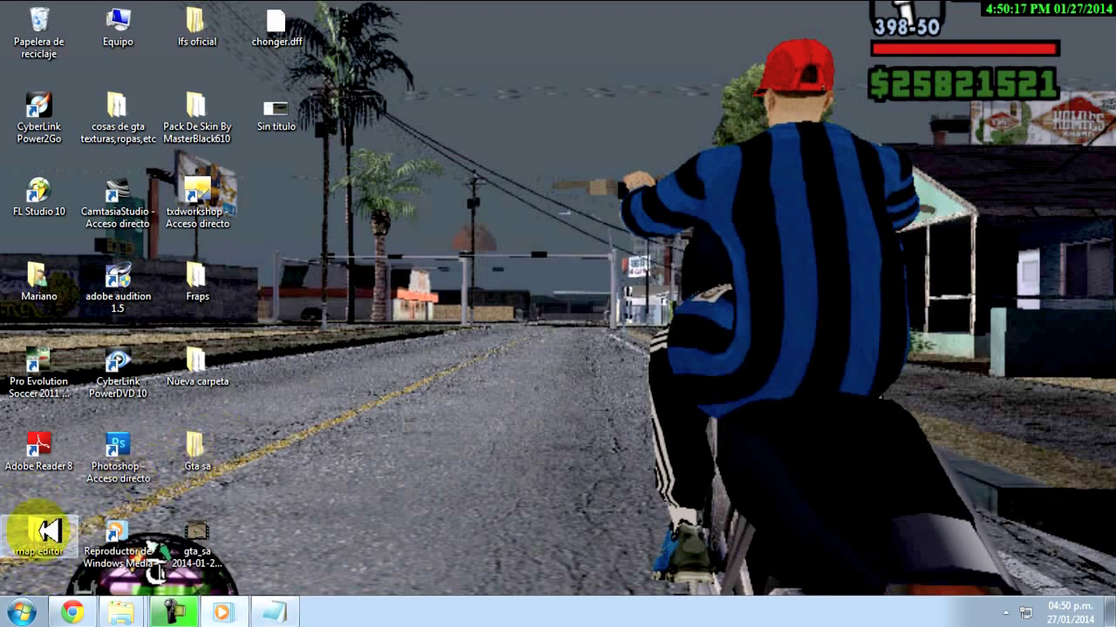
- Launch the MEd application from the map editor folder on the desktop and close the folder window
double_click(33, 528)
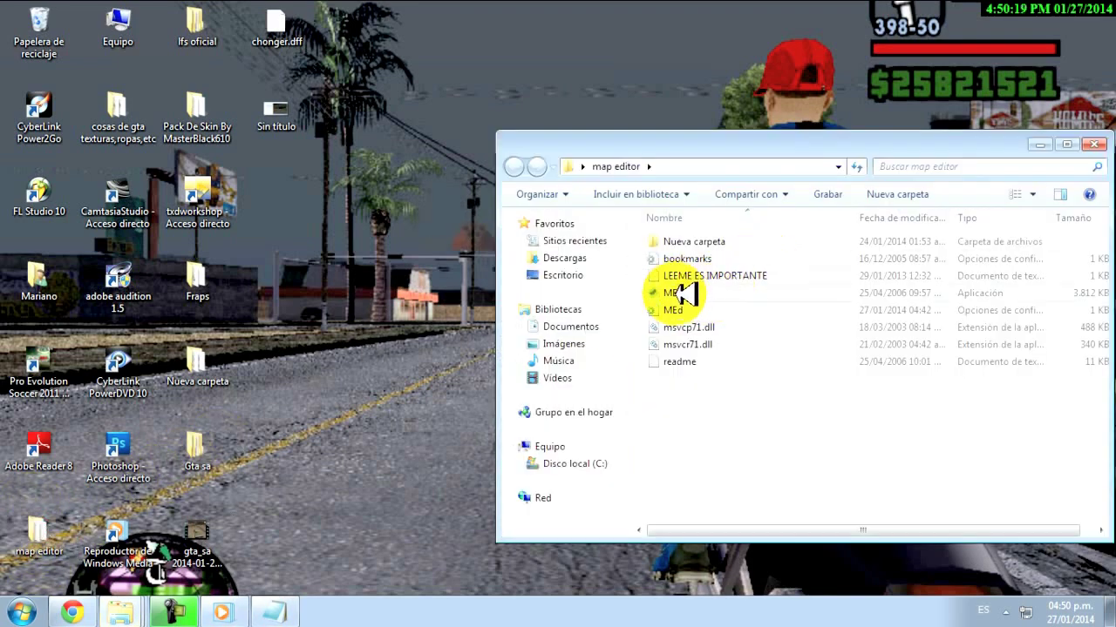
click(677, 291)
click(1100, 143)
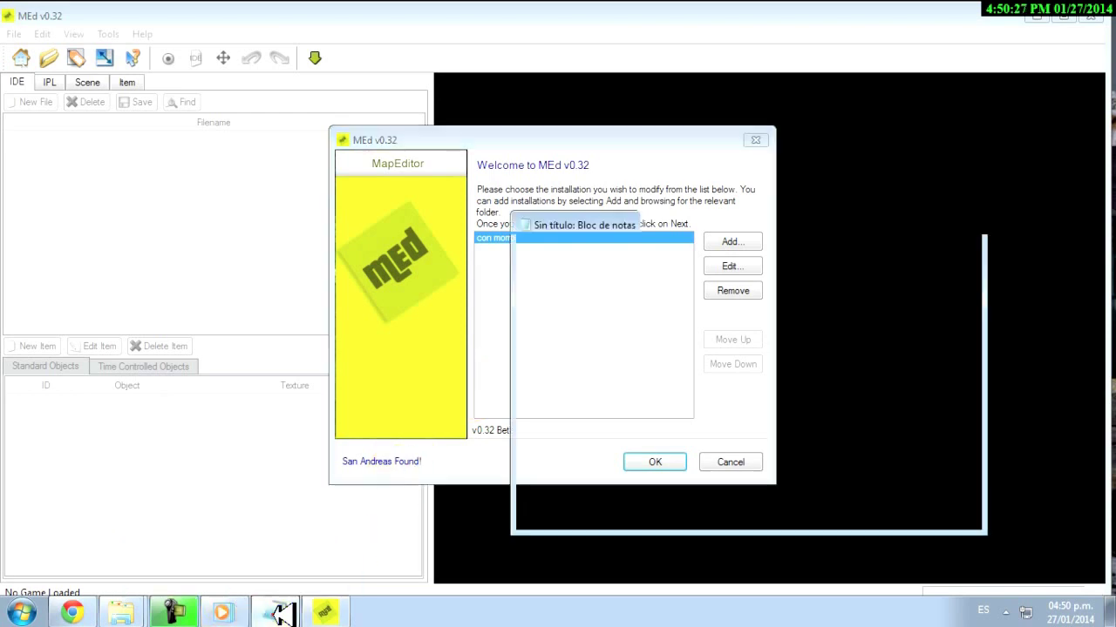
- Write "para agregar le ponen a add asi miren" in the Notepad note, and start adding a new GTA installation in MEd
click(278, 611)
text(para)
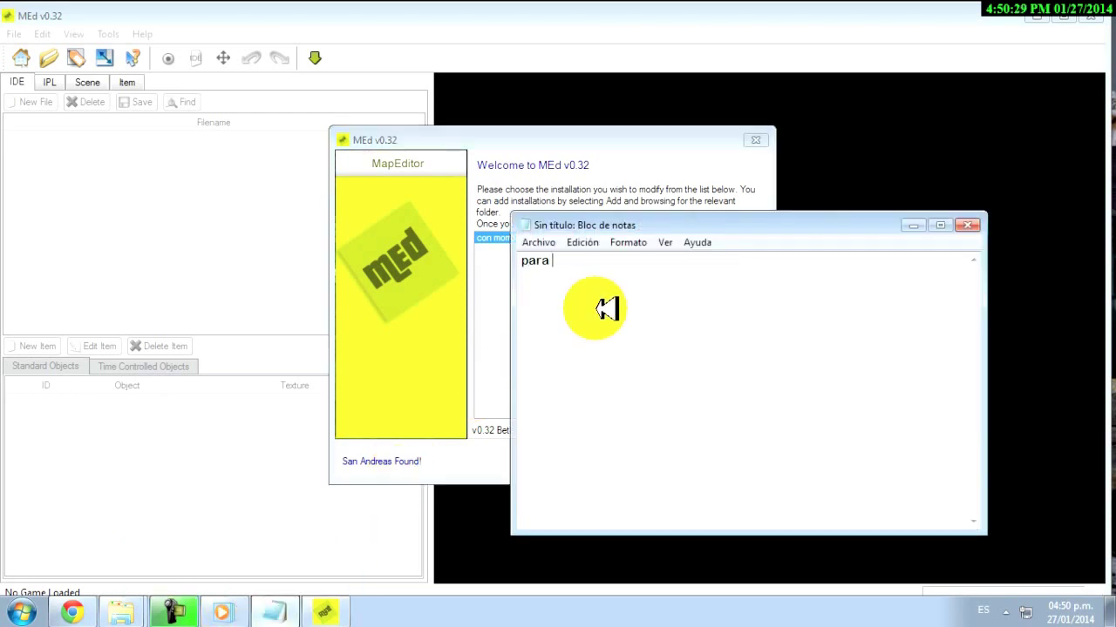
text( agregar le pone)
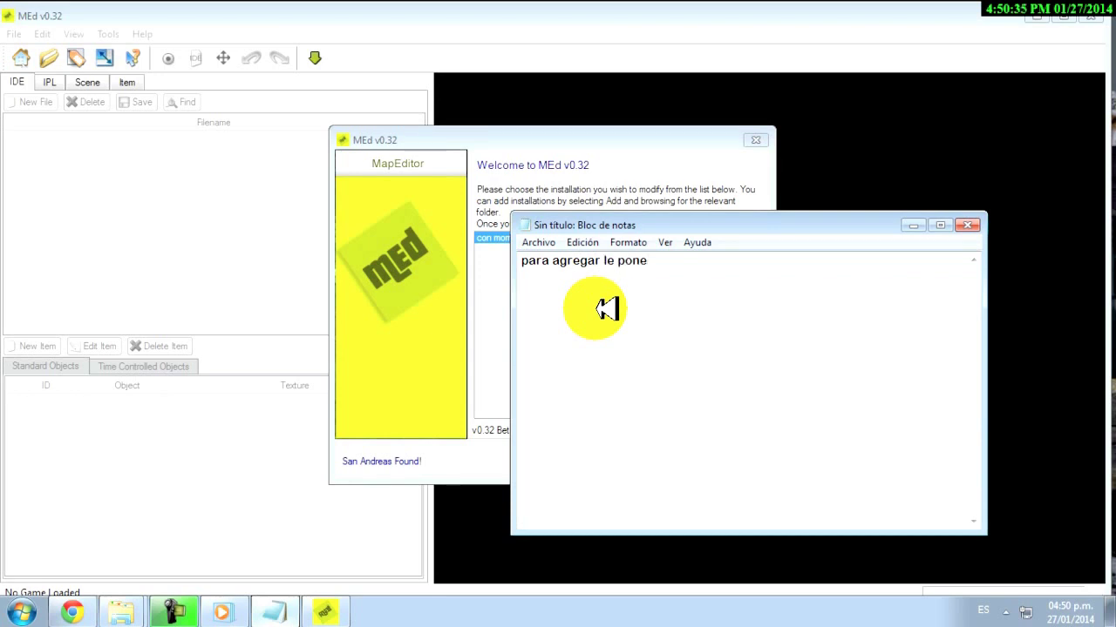
text(n a add )
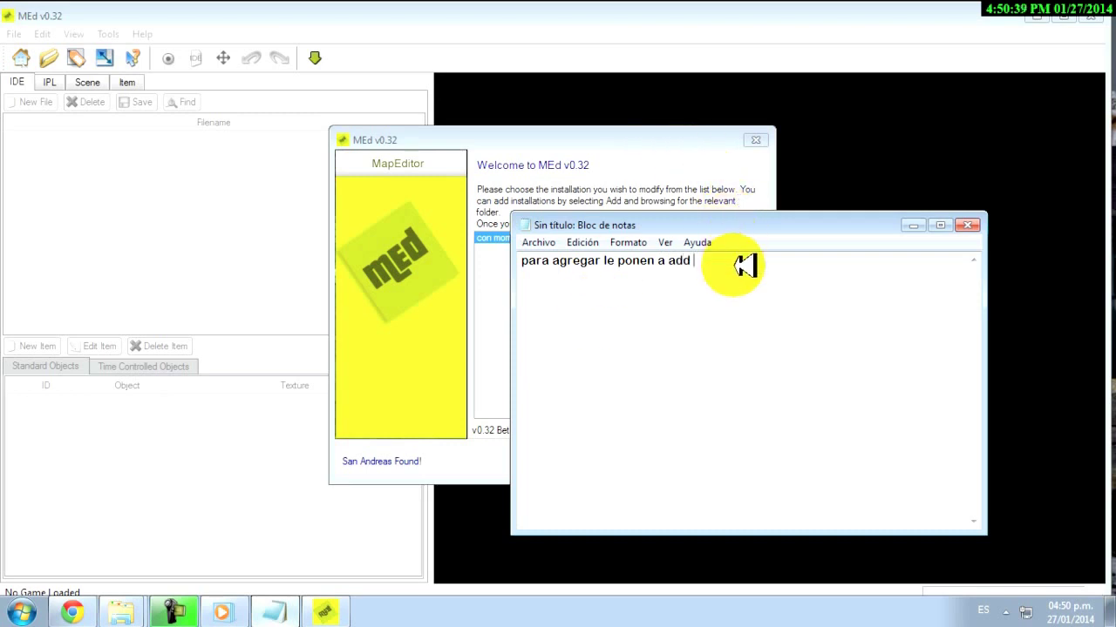
text(asi miren)
click(912, 225)
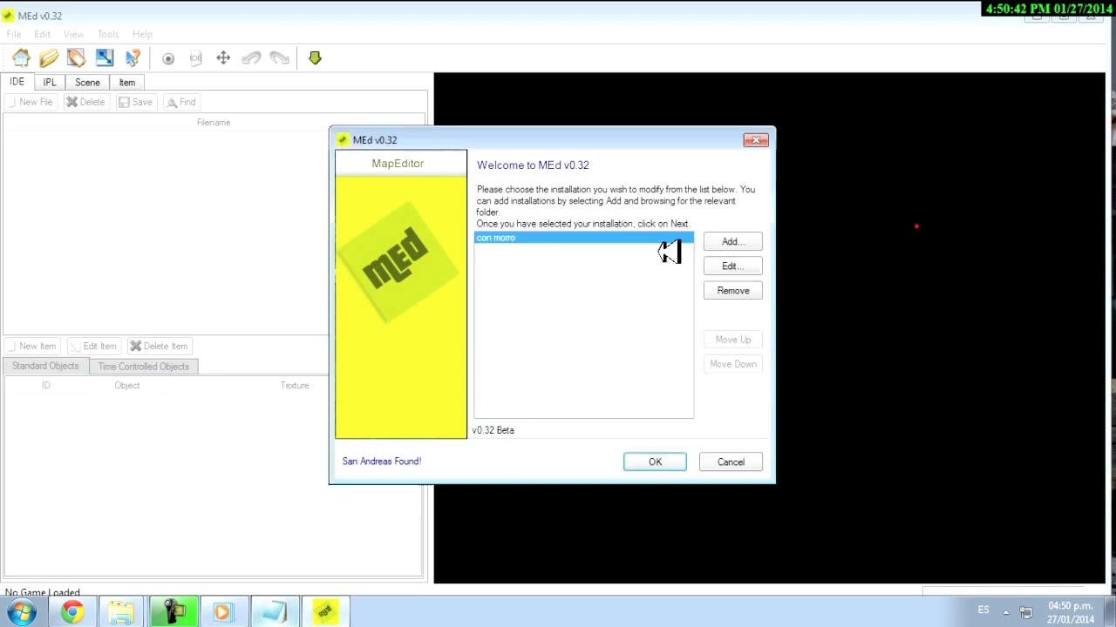
click(732, 242)
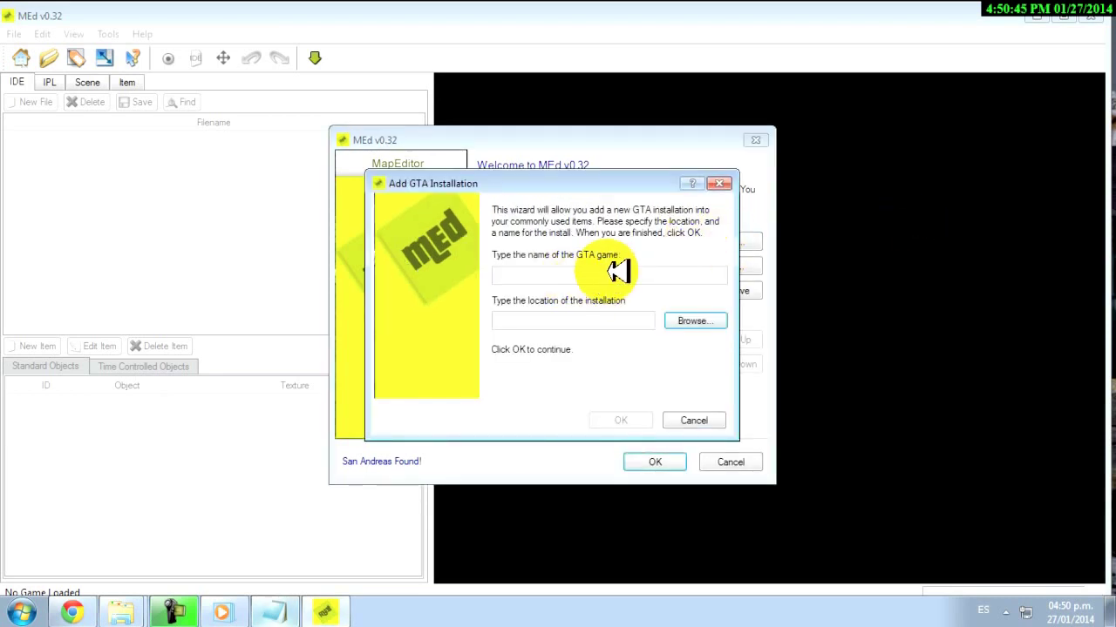
- Replace the Notepad note's text with "ponen el nombre ke se les ocurra", and erase it before returning to MEd
click(294, 607)
drag(800, 269, 146, 279)
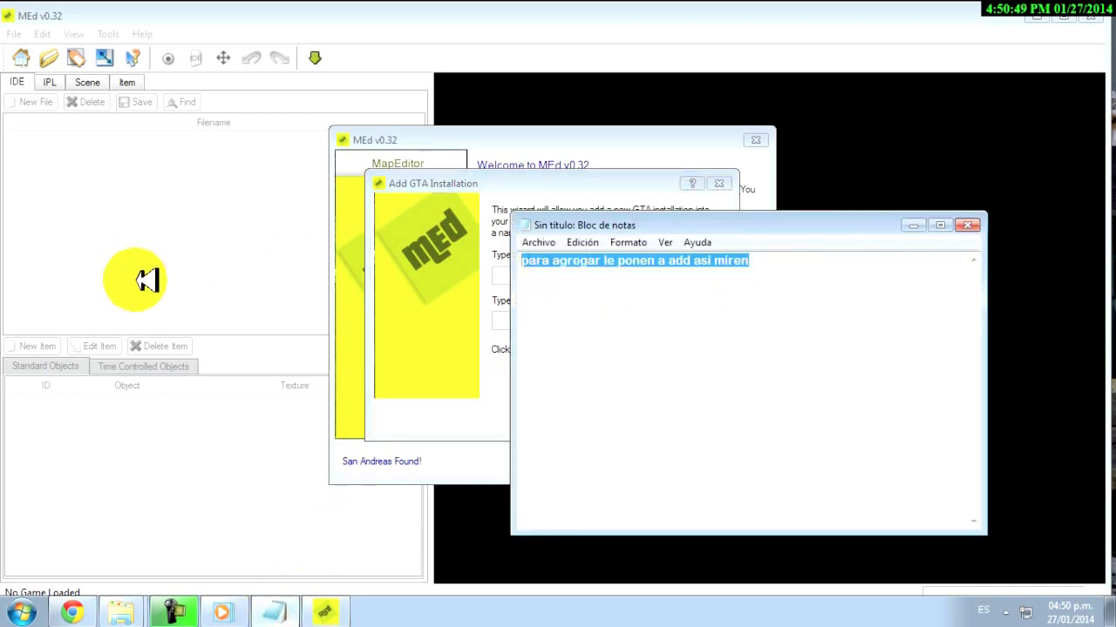
text(ponen )
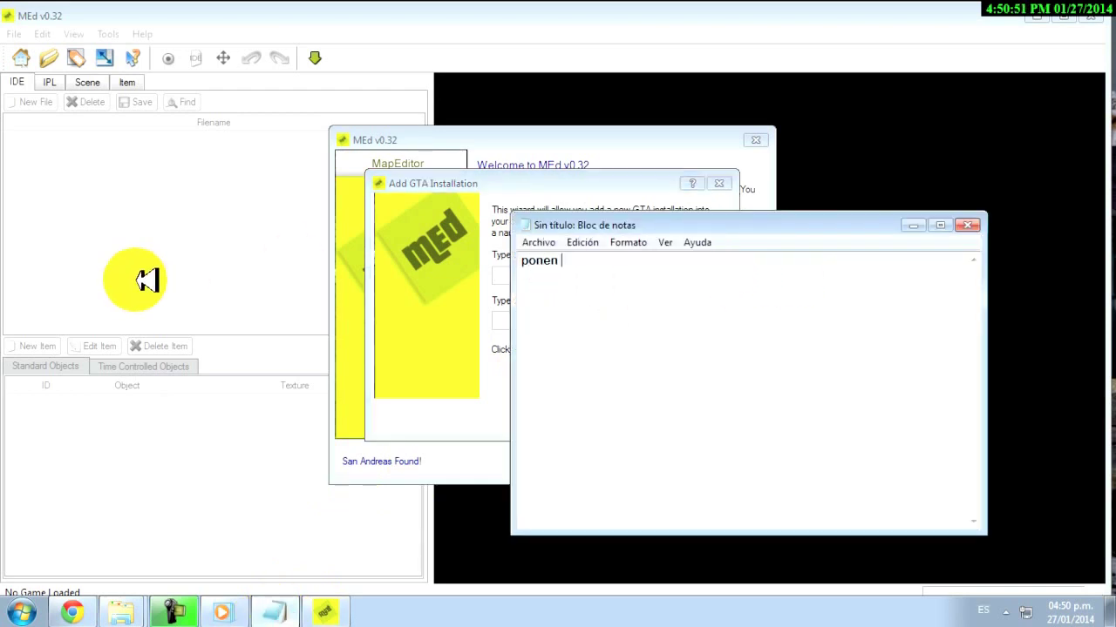
text(el nombre ke se)
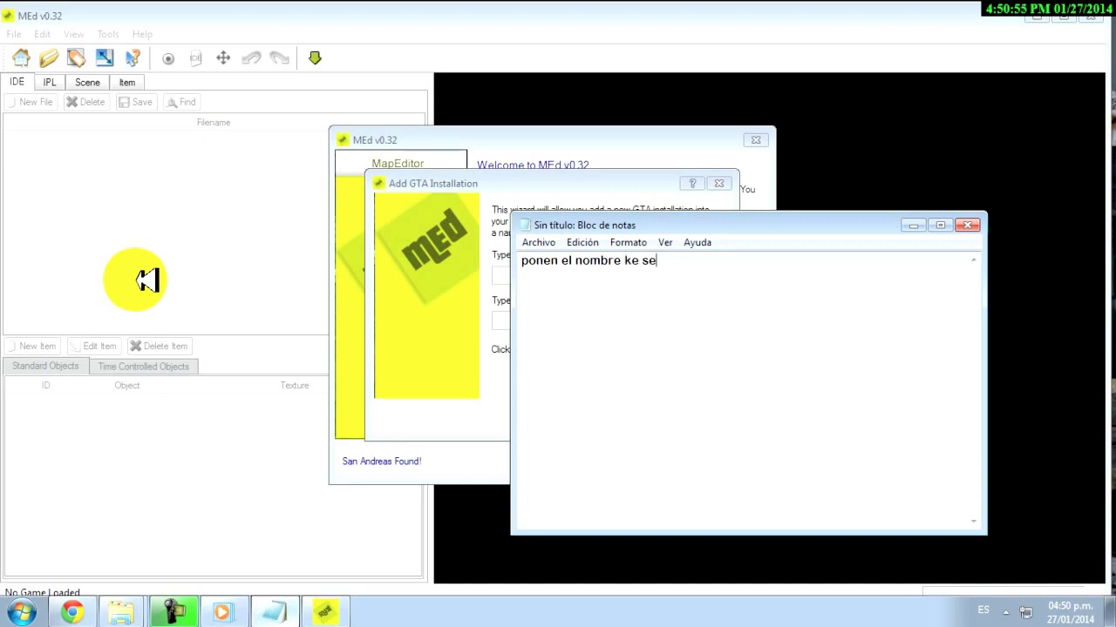
text( les ocurra)
drag(779, 269, 256, 256)
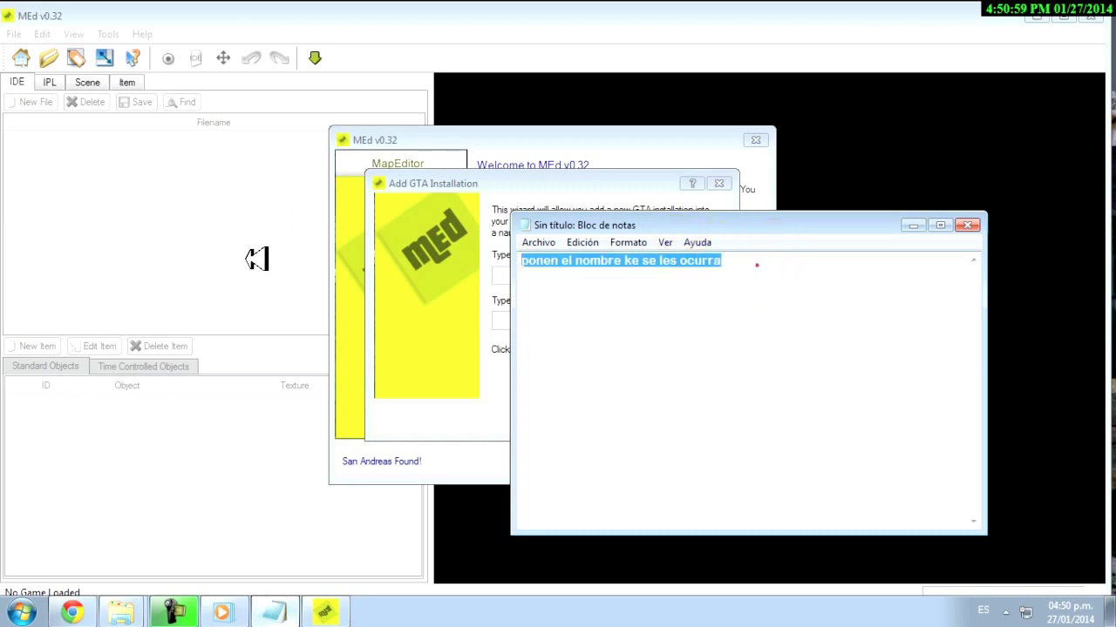
key(BackSpace)
click(967, 227)
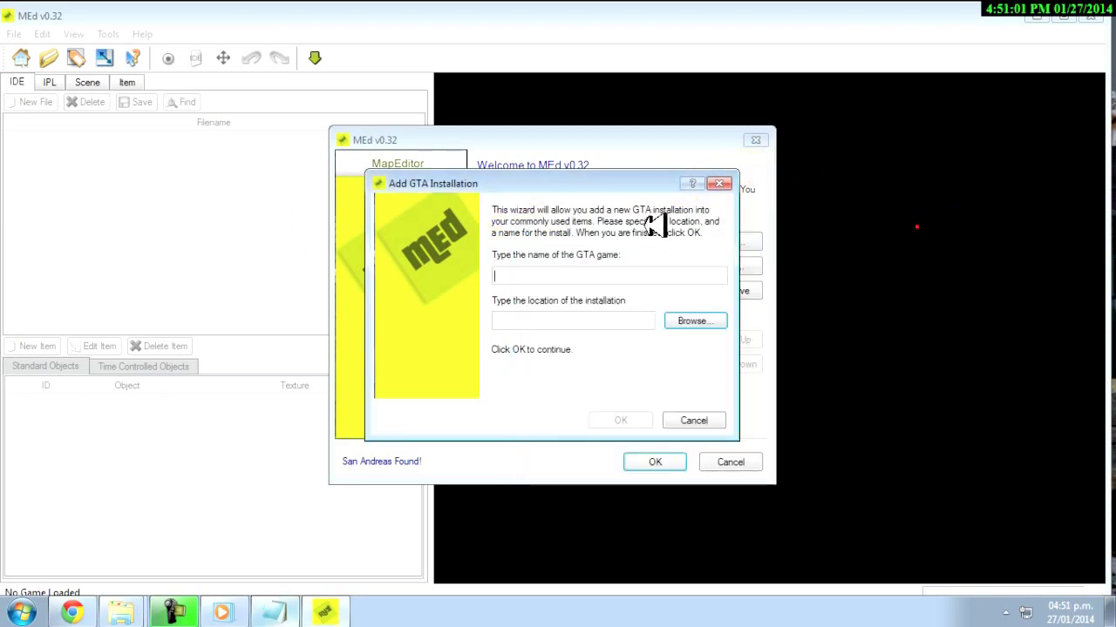
- Name the new GTA installation lalal and start browsing for its location
text(lalal)
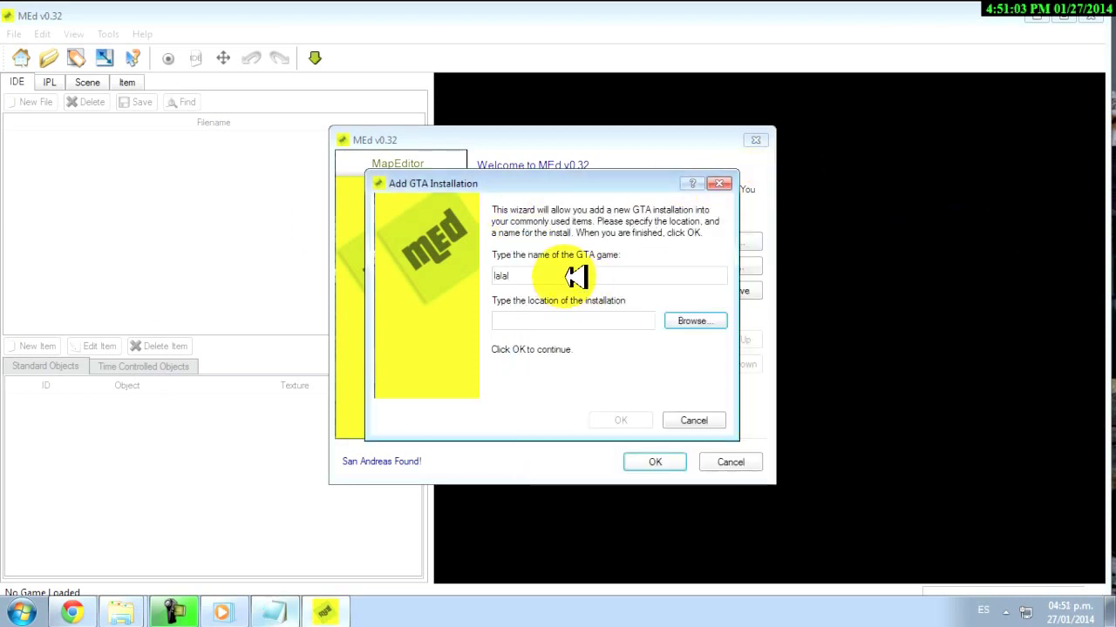
click(704, 321)
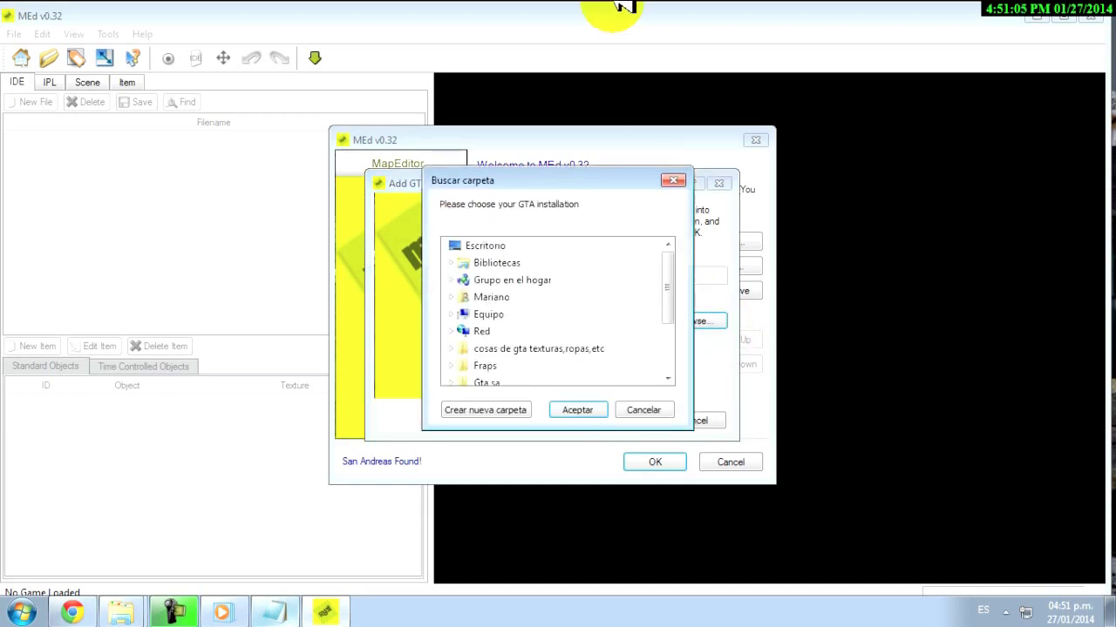
- Write "buscan la carpeta de su gta yo lo instale en escritorio XD FAAA" in the Notepad note, and erase it before returning to MEd
click(277, 612)
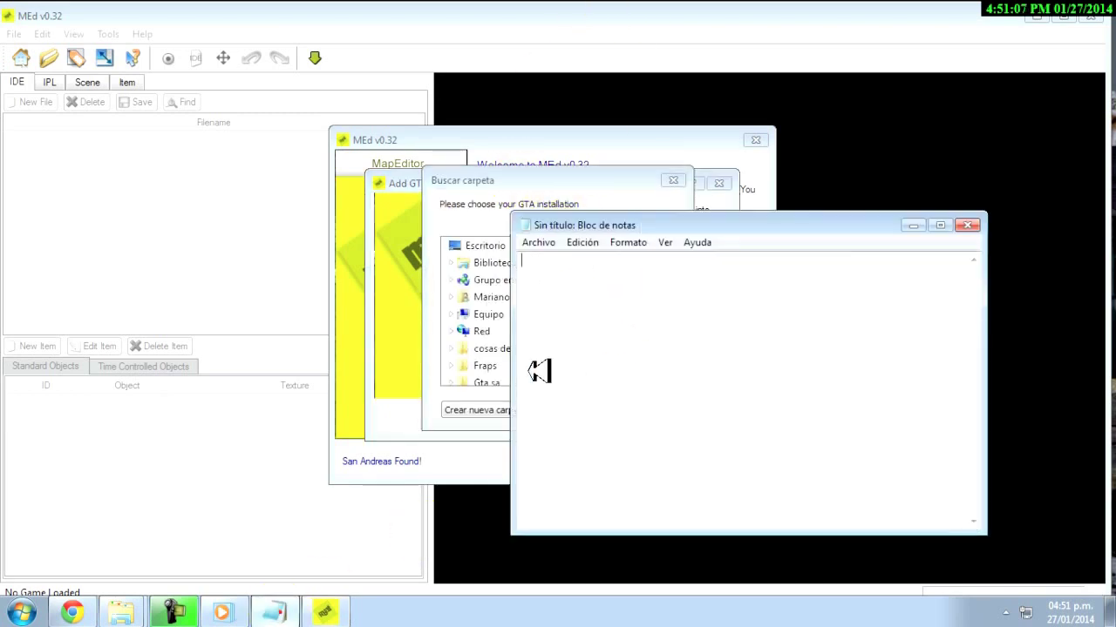
text(buscan)
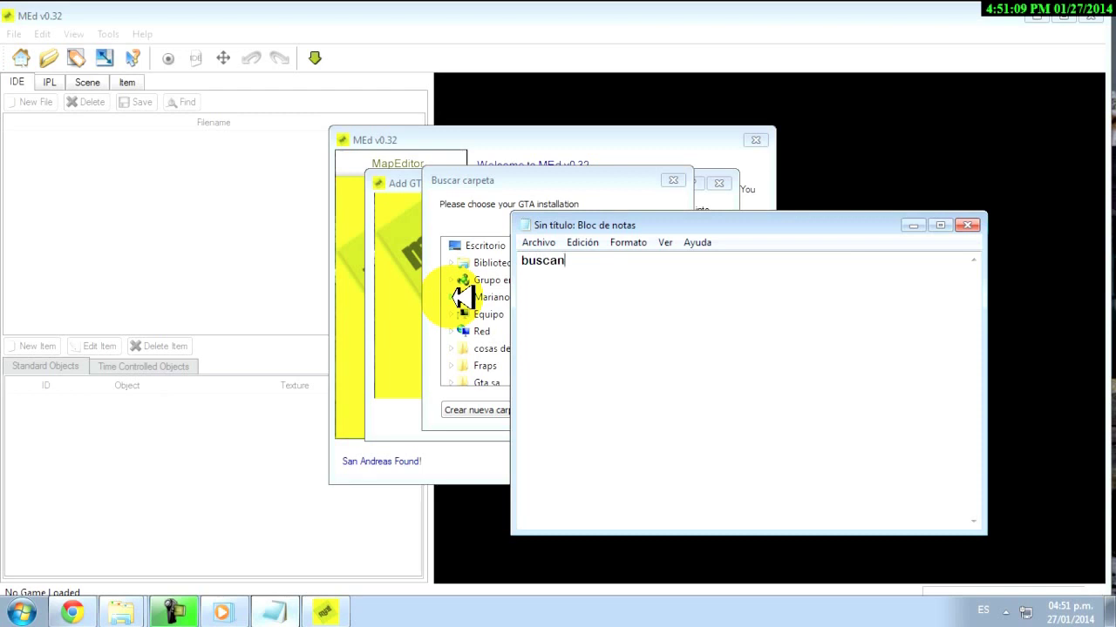
text( la carpet)
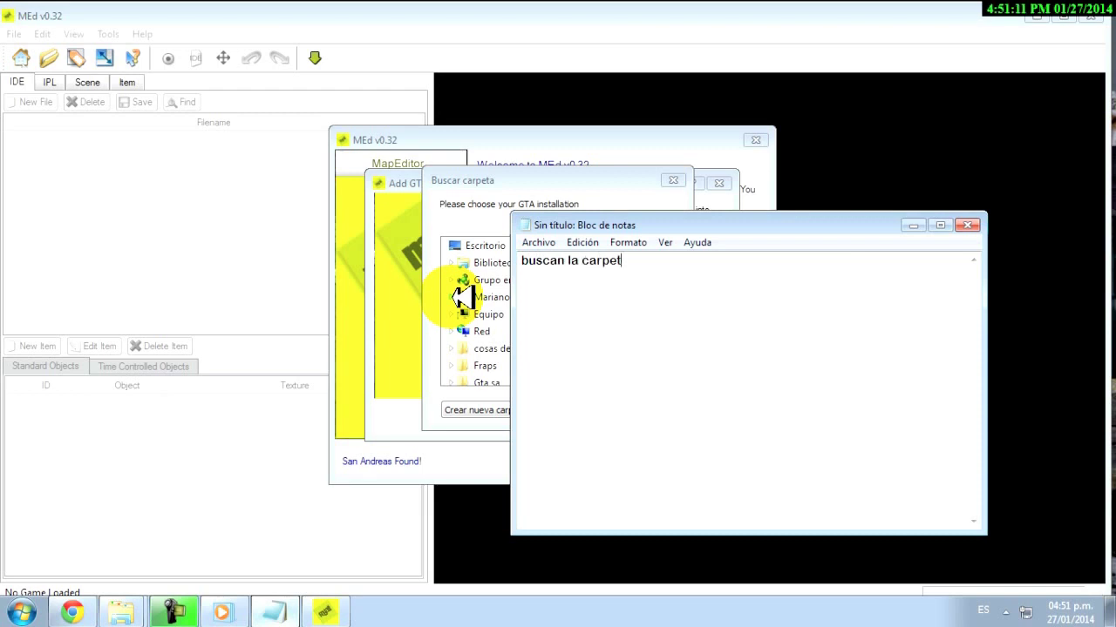
text(a de su g)
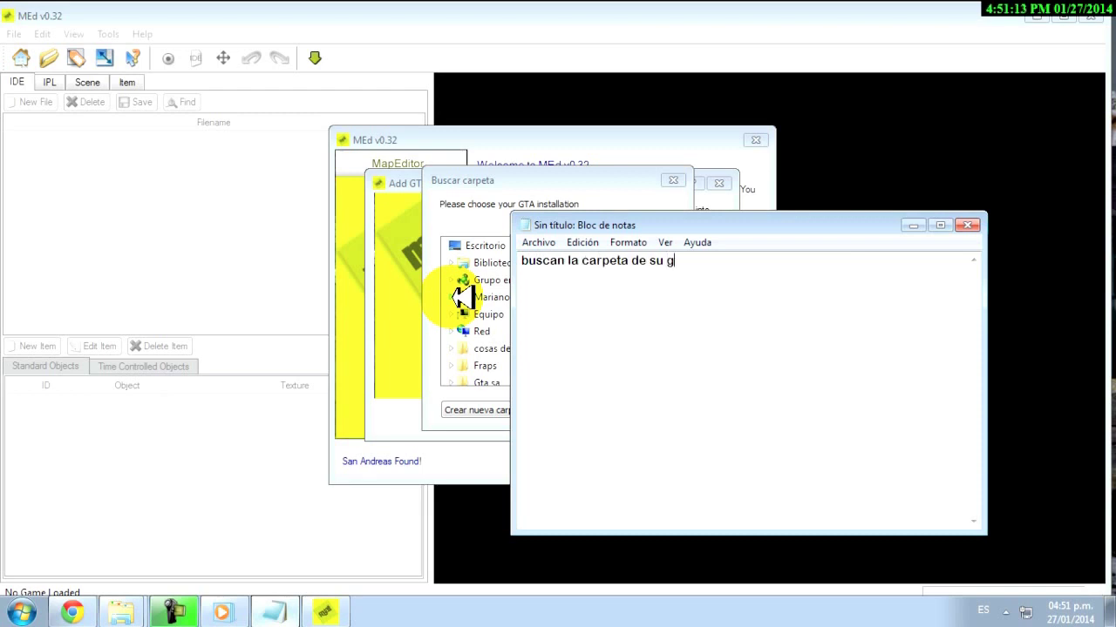
text(ta yo lo instale en esc)
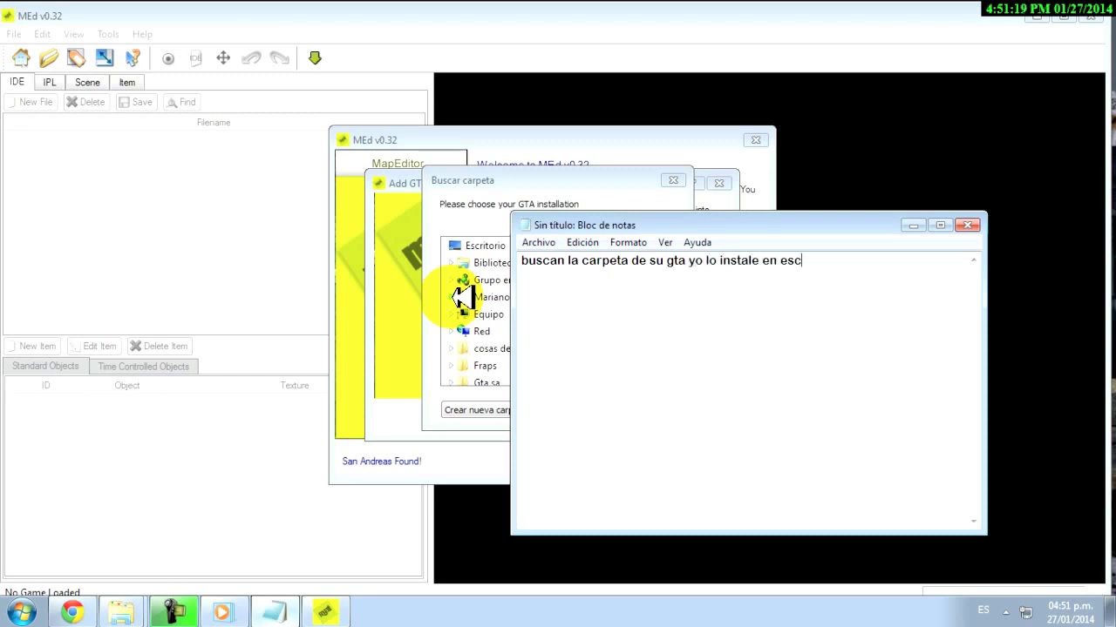
text(ritorio XFD FAAA)
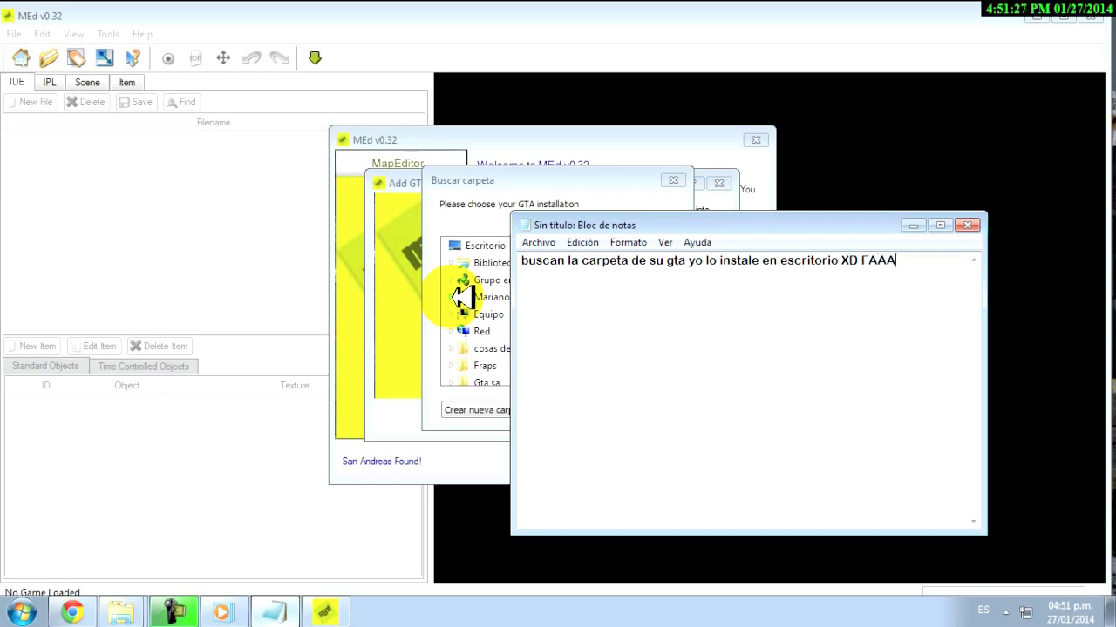
key(ctrl+a)
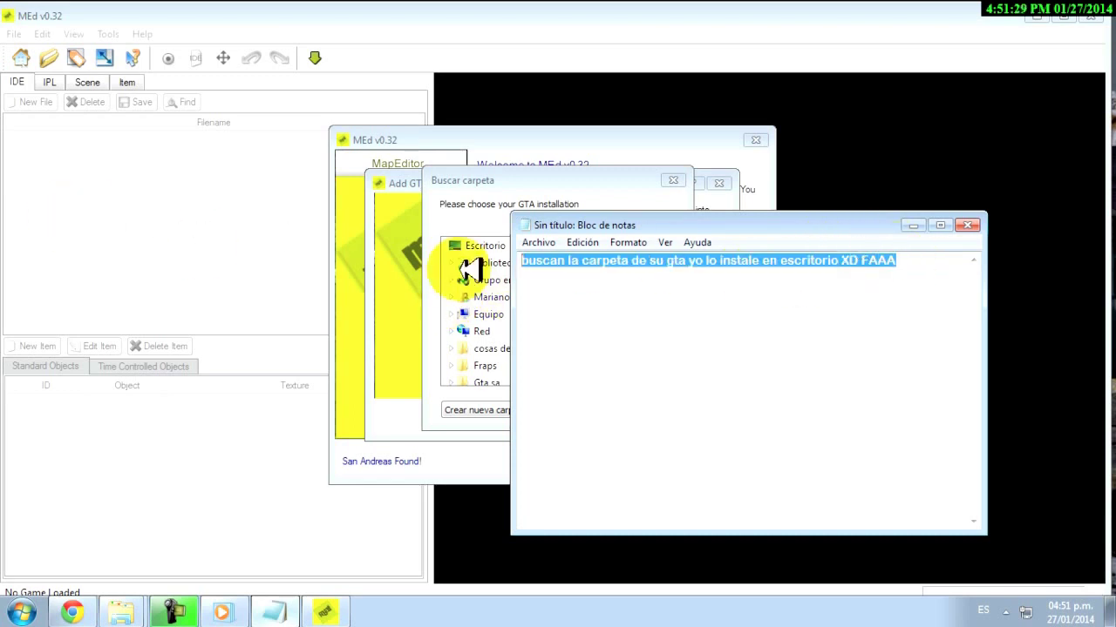
key(BackSpace)
click(912, 224)
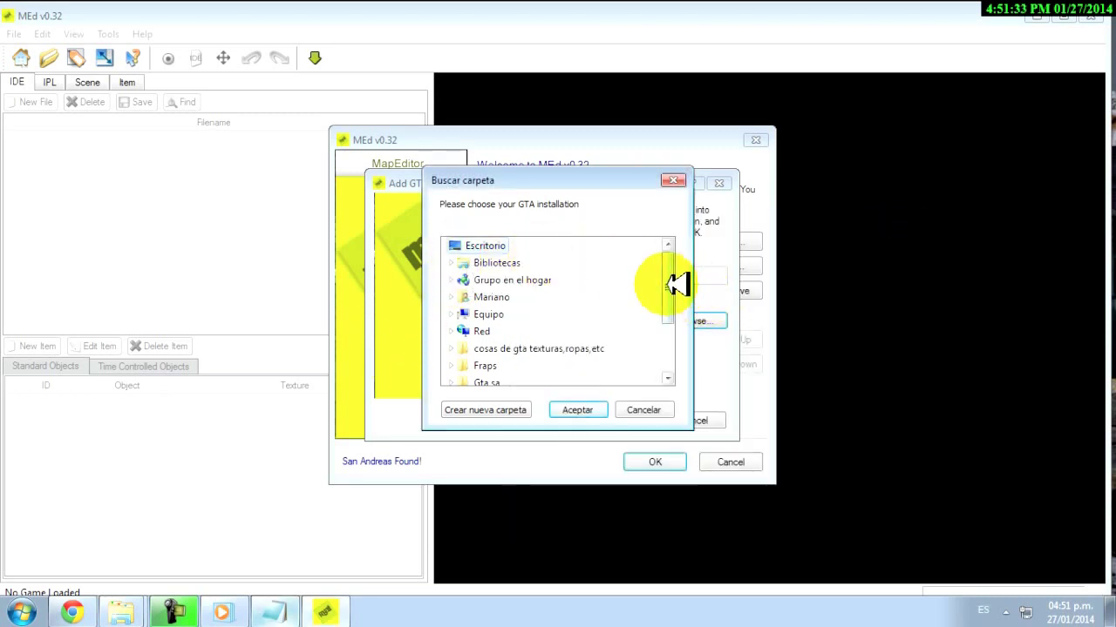
- Choose the con morro folder inside Gta sa as the location of the GTA installation
drag(667, 282, 678, 320)
click(487, 314)
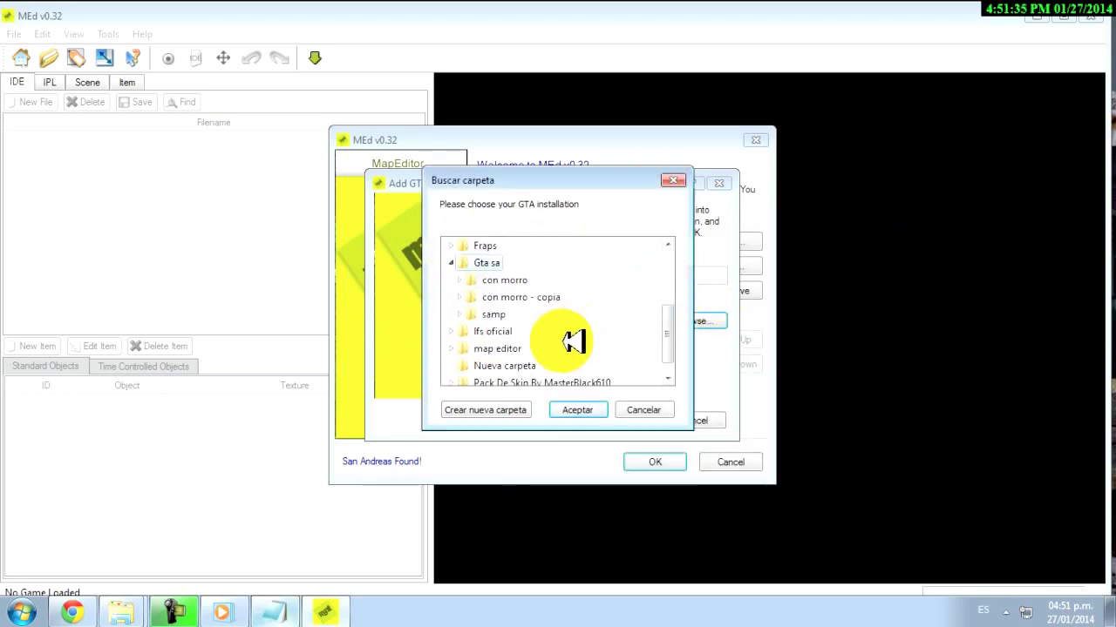
click(515, 280)
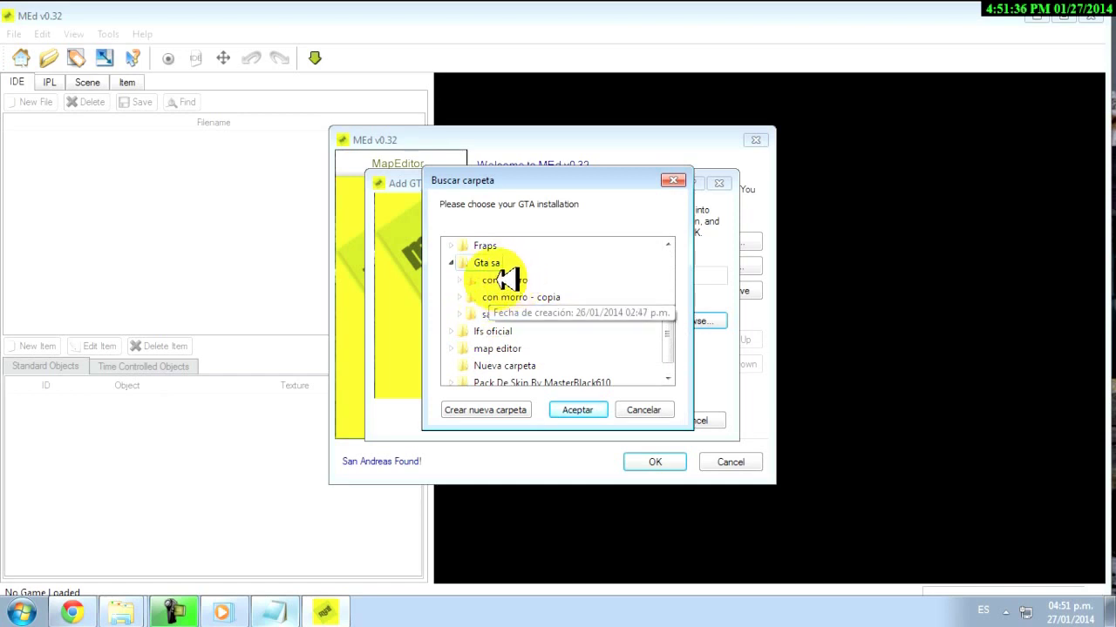
click(584, 407)
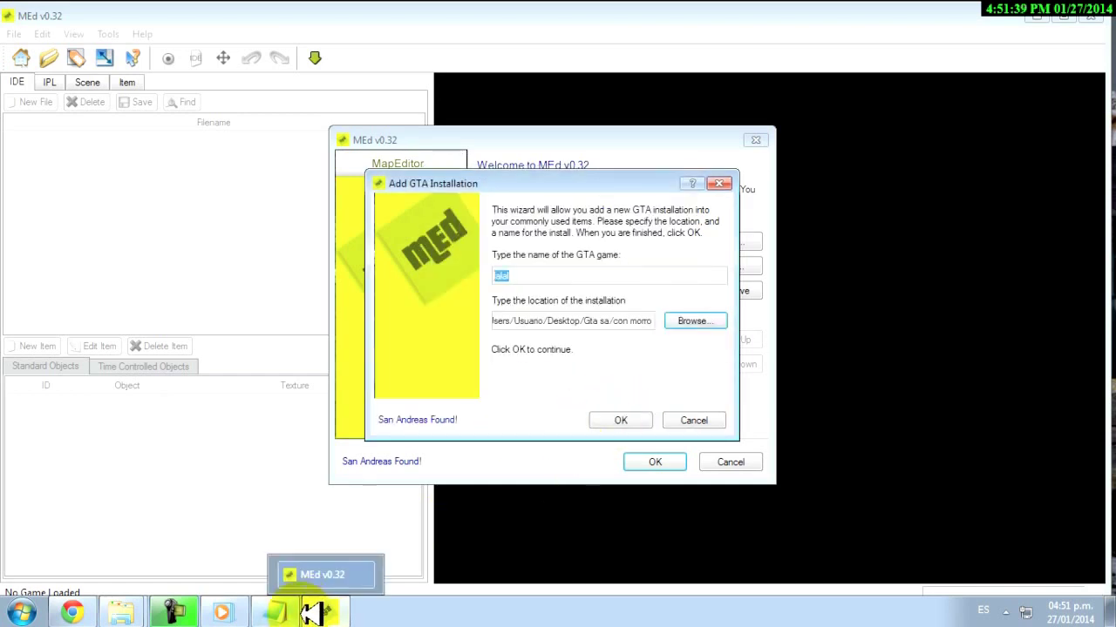
- Switch to Notepad and write "YO NO LE PONGO OK PX YA LO ISE USTEDES SI" in the empty note
click(287, 614)
text(YO N)
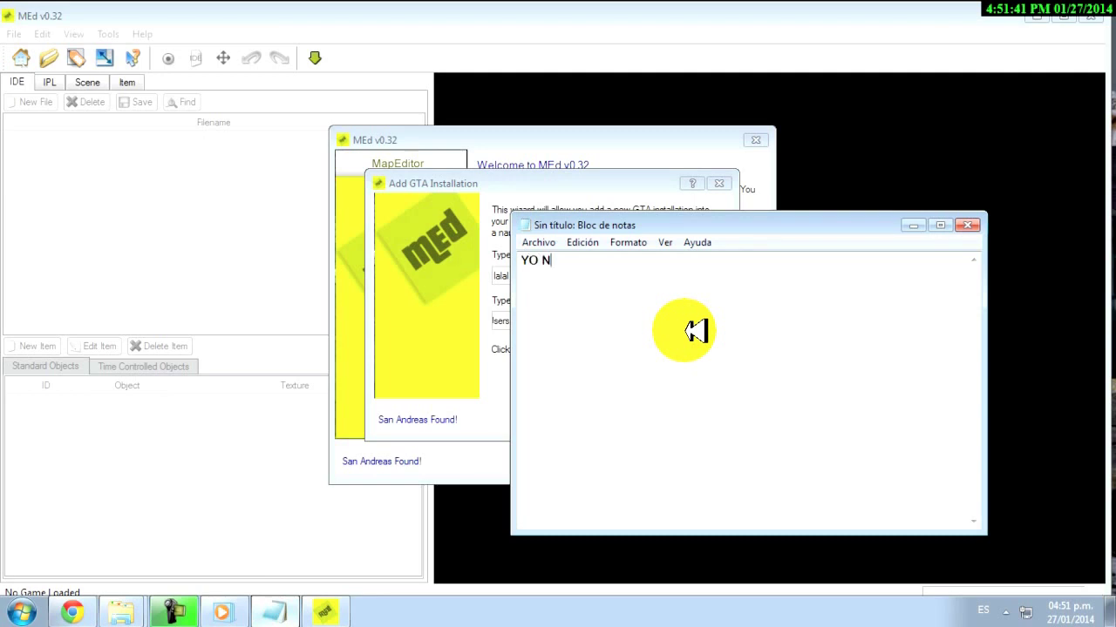
text(O LE PONGO )
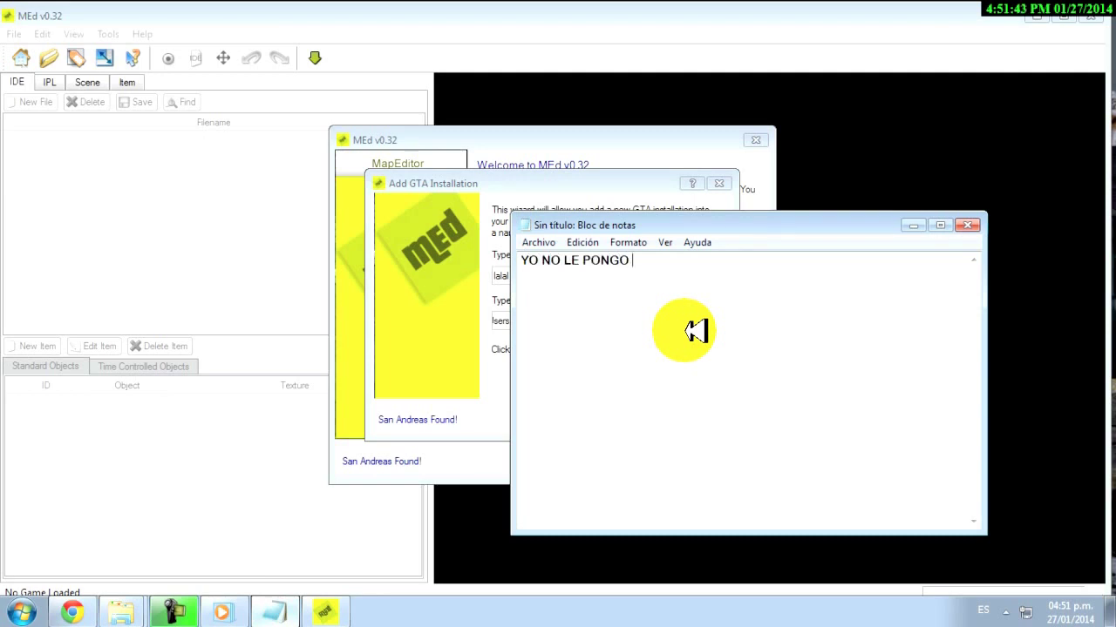
text(OK PX YA LO)
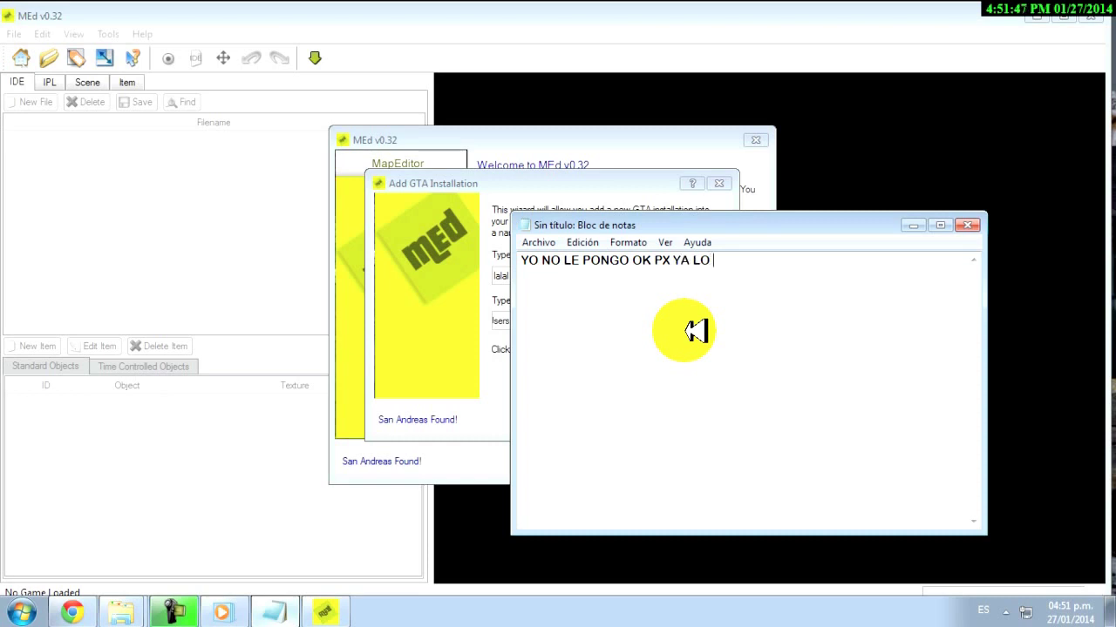
text( ISE USTEDES SA)
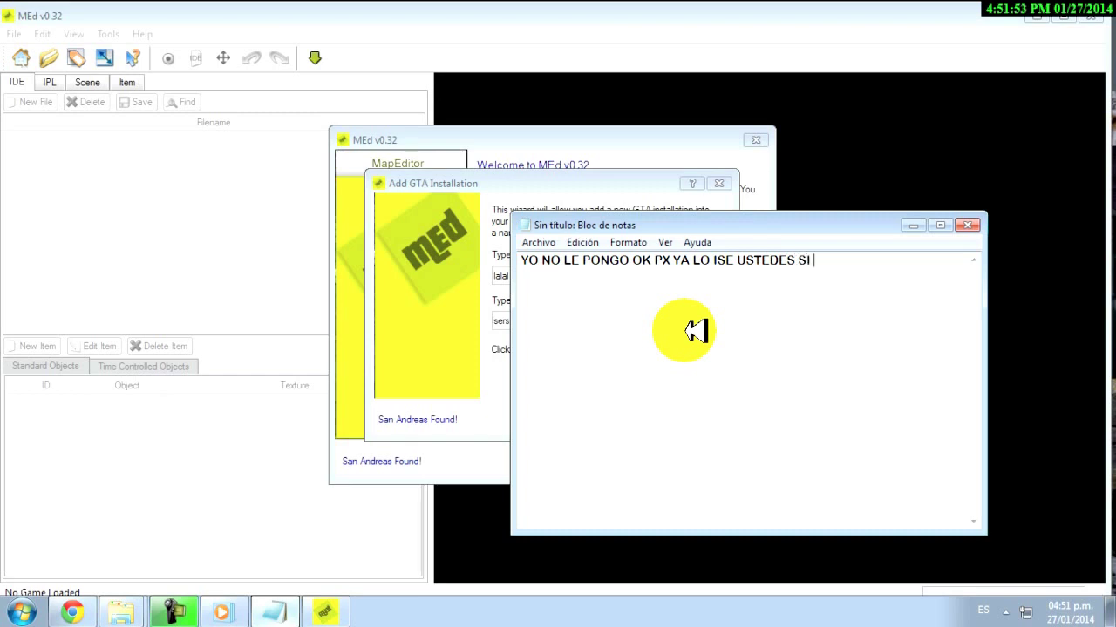
- Continue the note with "LE VA APARECER COMO KE MED DEJO DE FUNCIONAR LO ABREN DE VUELTA Y LE DAN OK NOMAS"
text( LE VA APARECER COM)
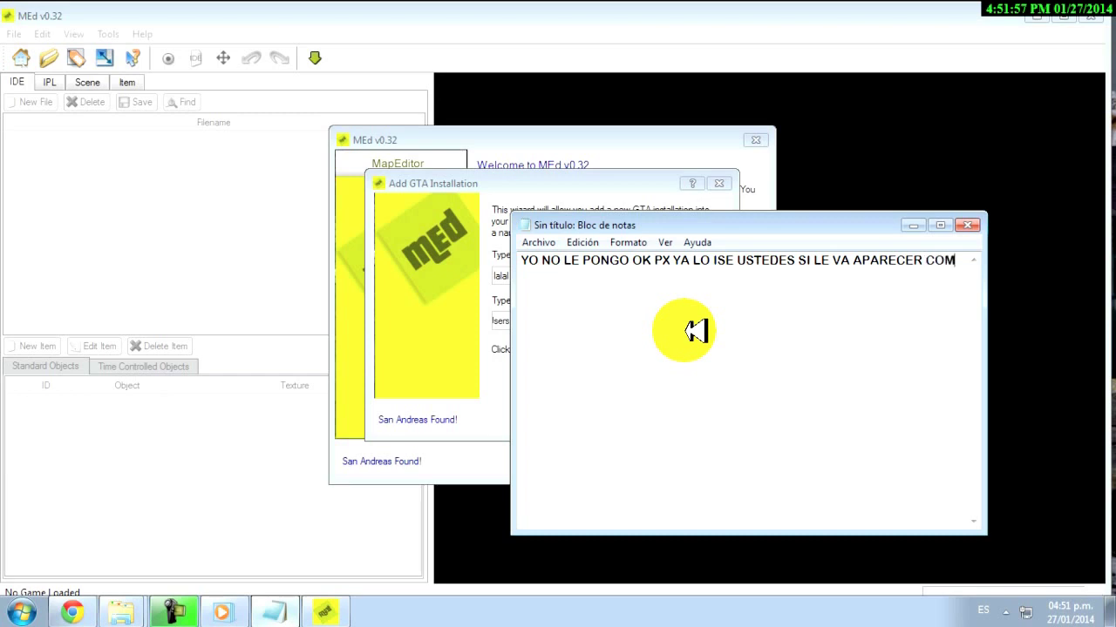
text(O KE MED DE)
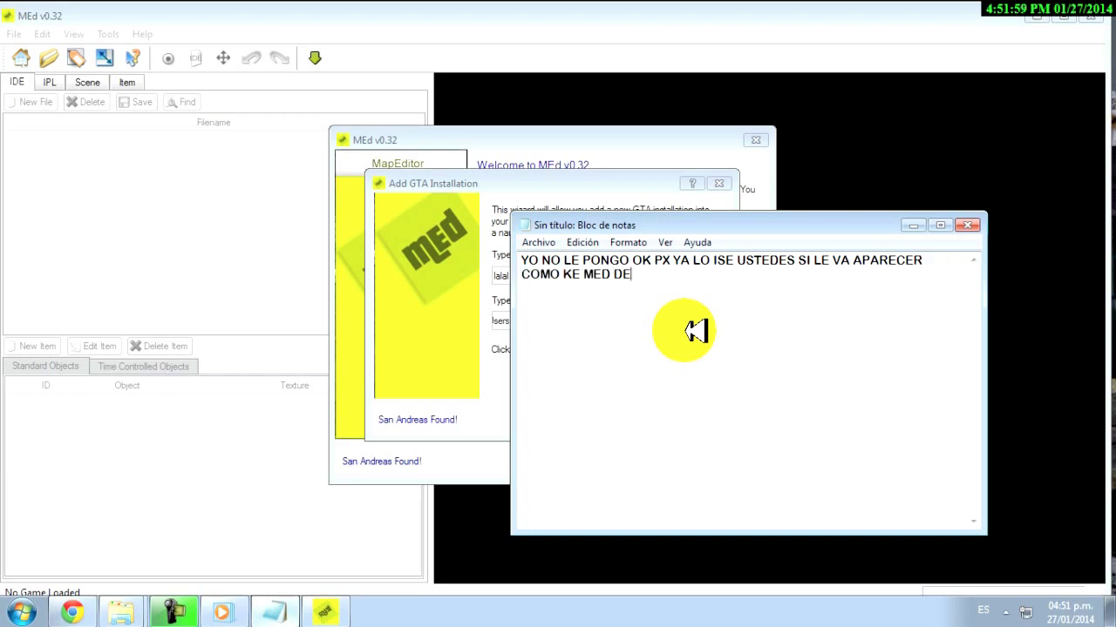
text(JO DE FUN)
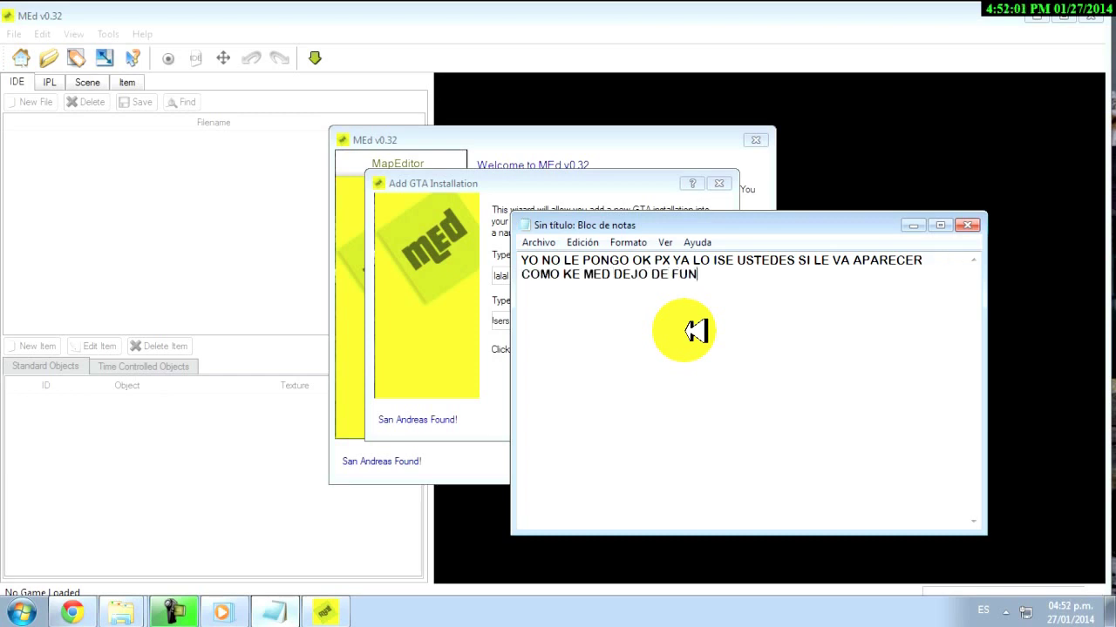
text(CIONAR LO ABREN D)
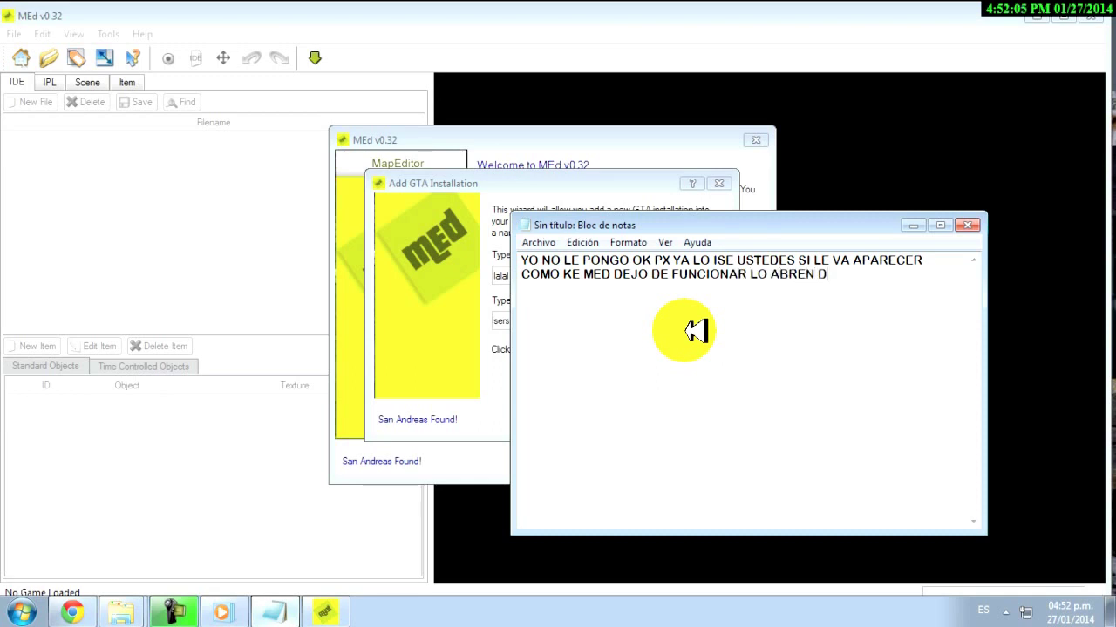
text(E VUELTA Y LE D)
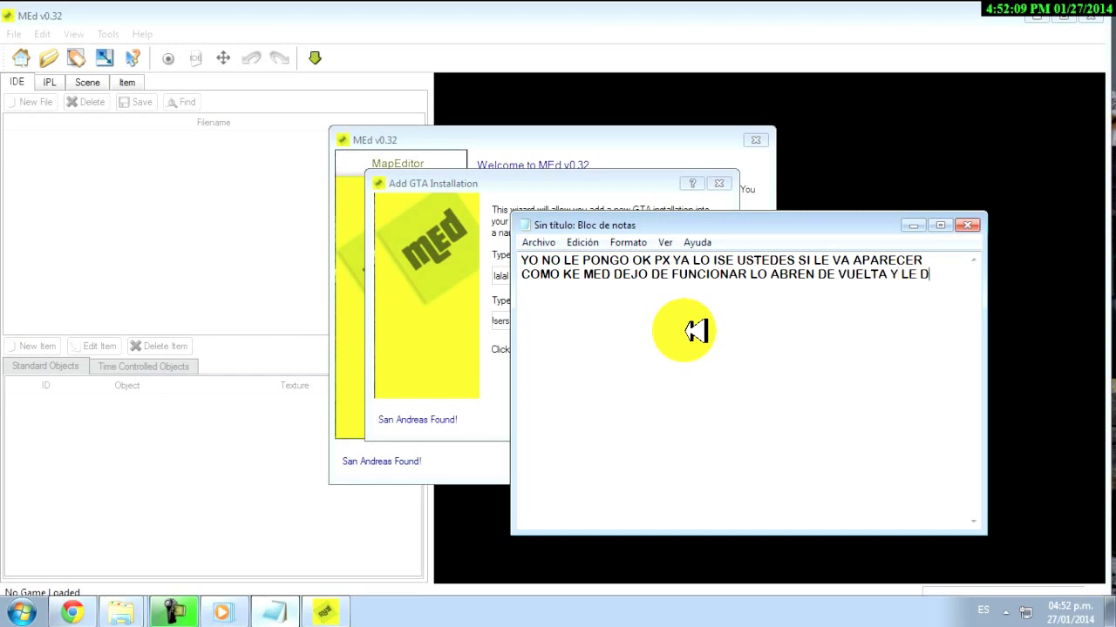
text(AN OK)
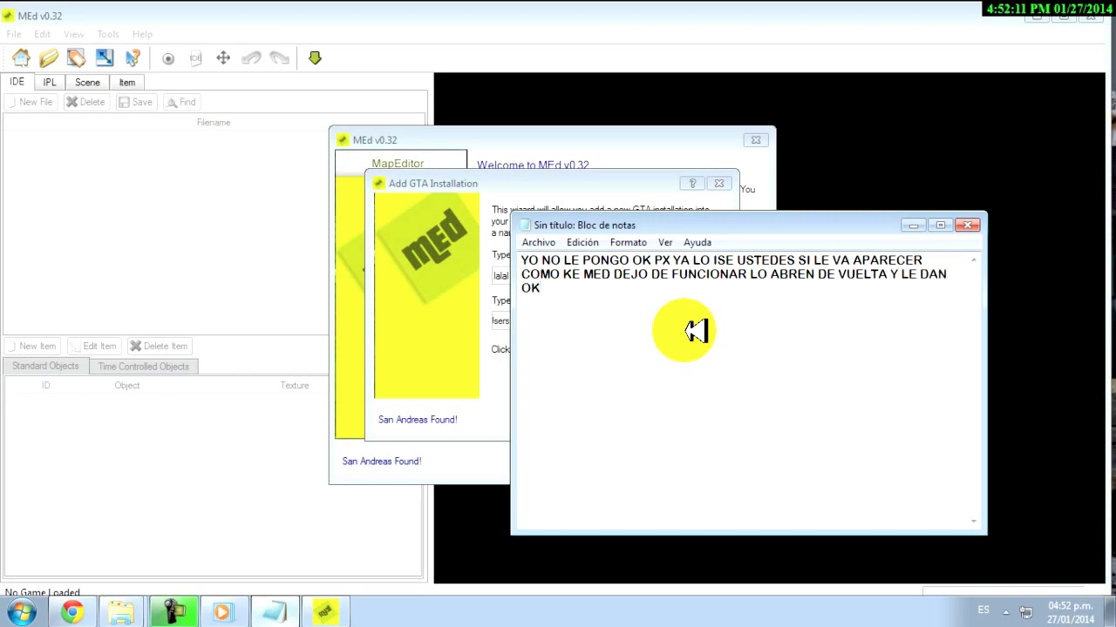
text( NOMAS)
key(Return)
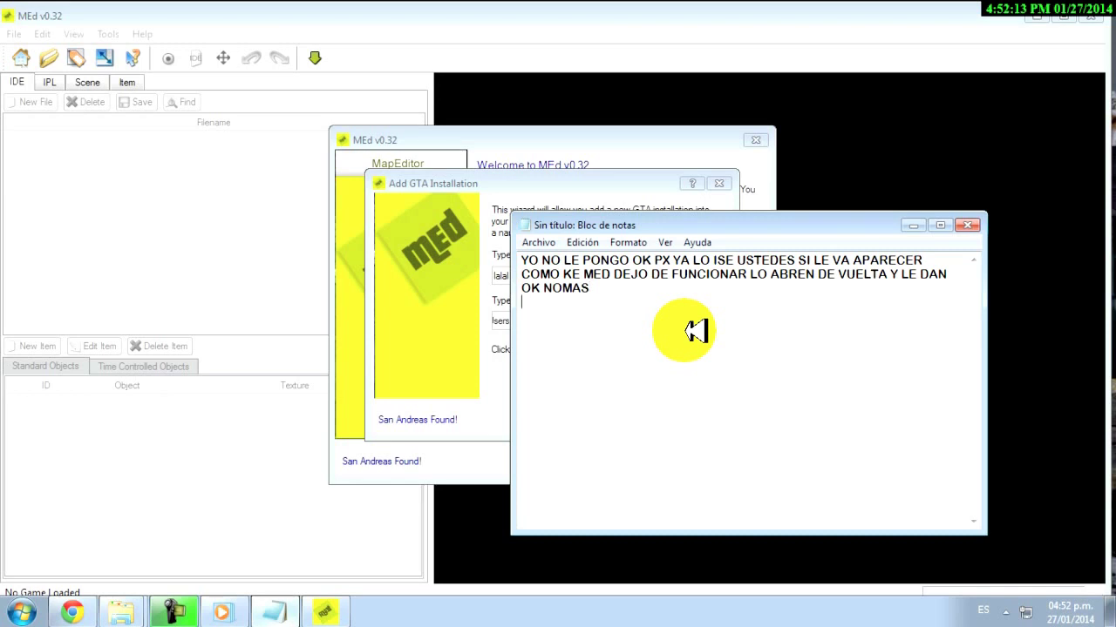
- Return to MEd and cancel adding the lalal GTA installation
click(912, 225)
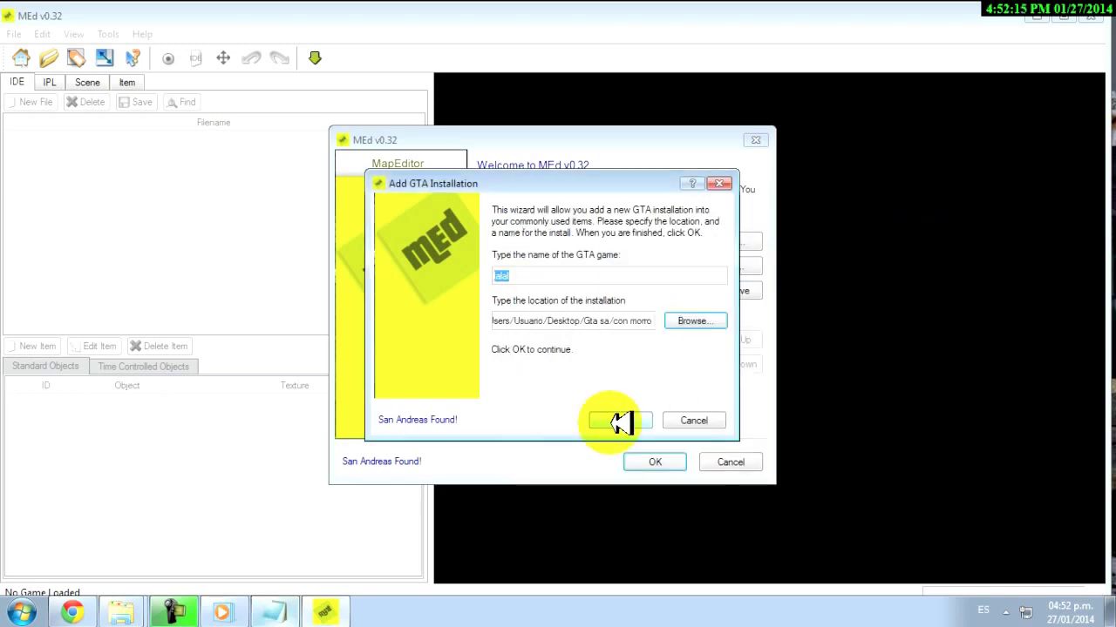
click(694, 420)
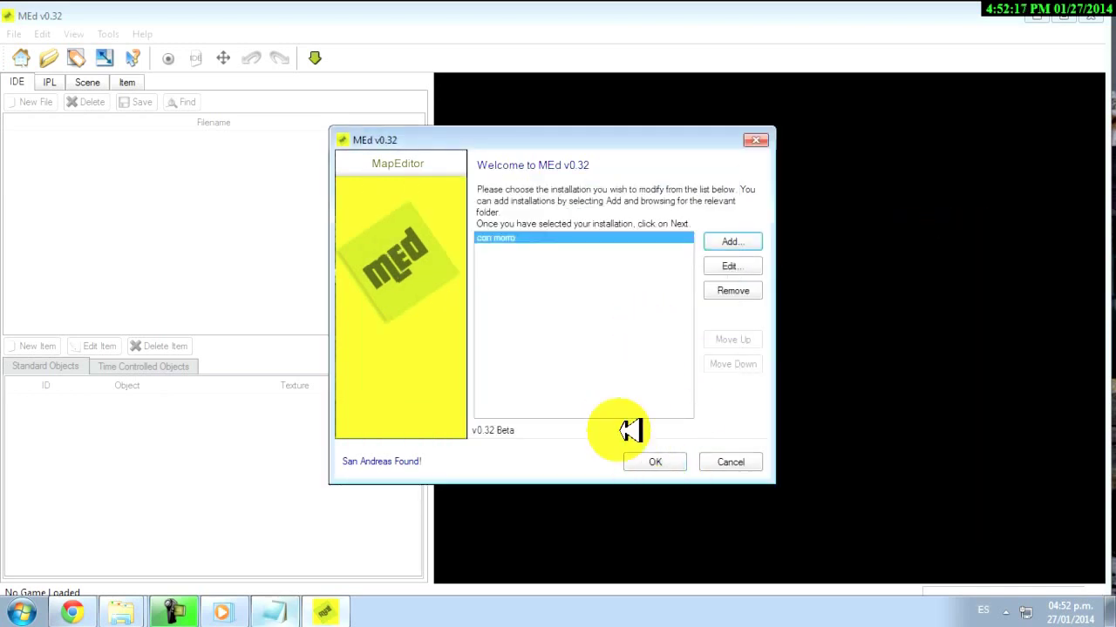
- Replace the Notepad note's text with "SE LOS MUESTRO" and return to MEd
click(292, 610)
drag(701, 305, 417, 252)
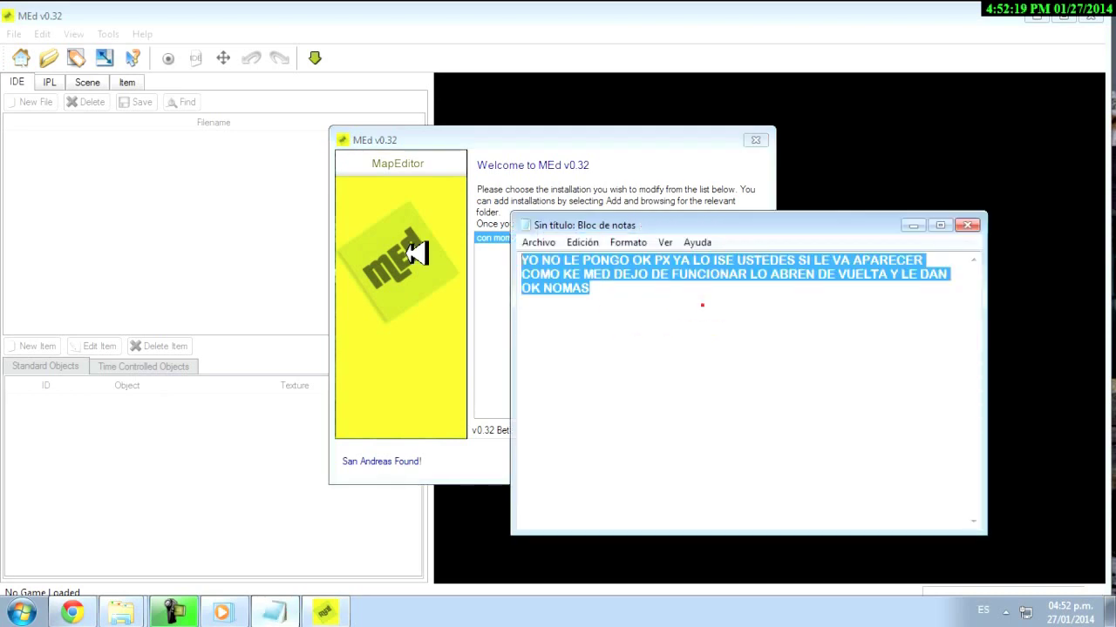
text(SE LOS )
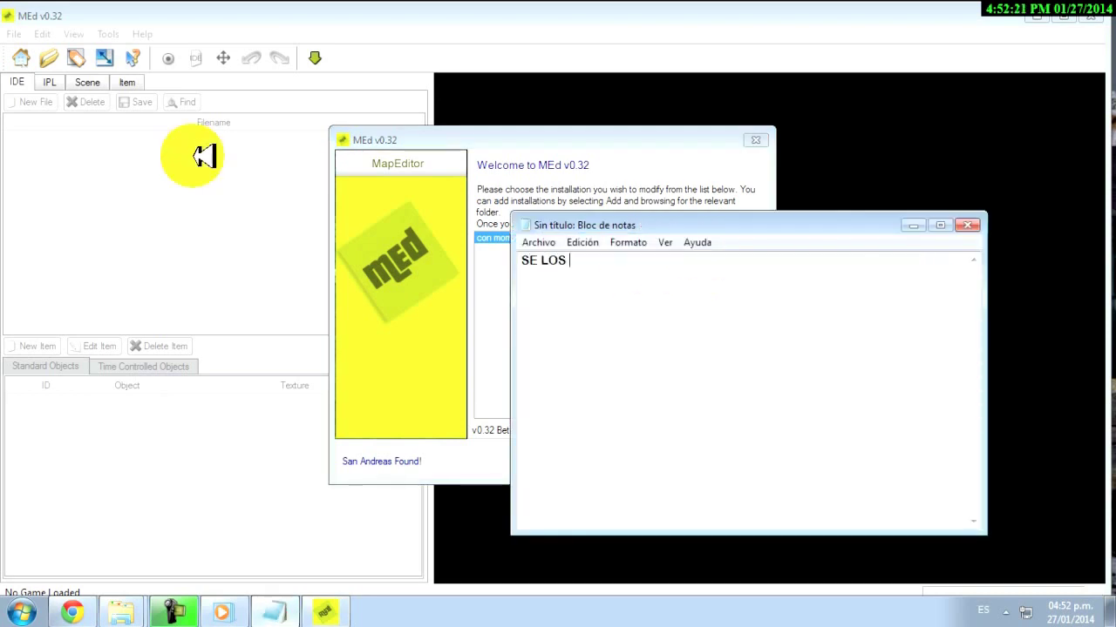
text(MUESTRO)
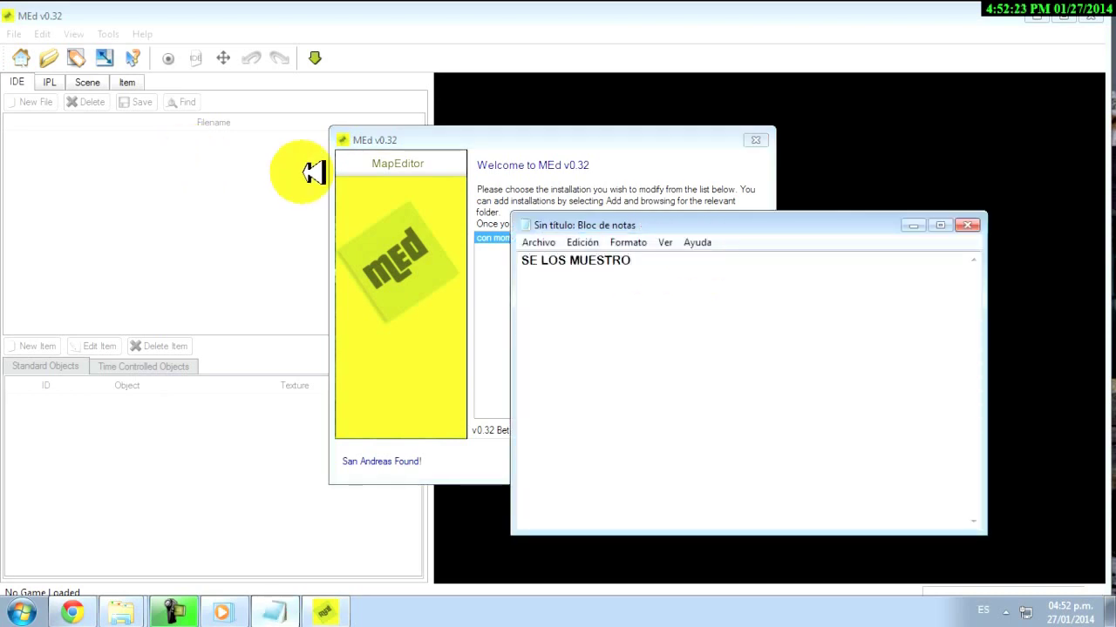
click(948, 225)
click(1035, 13)
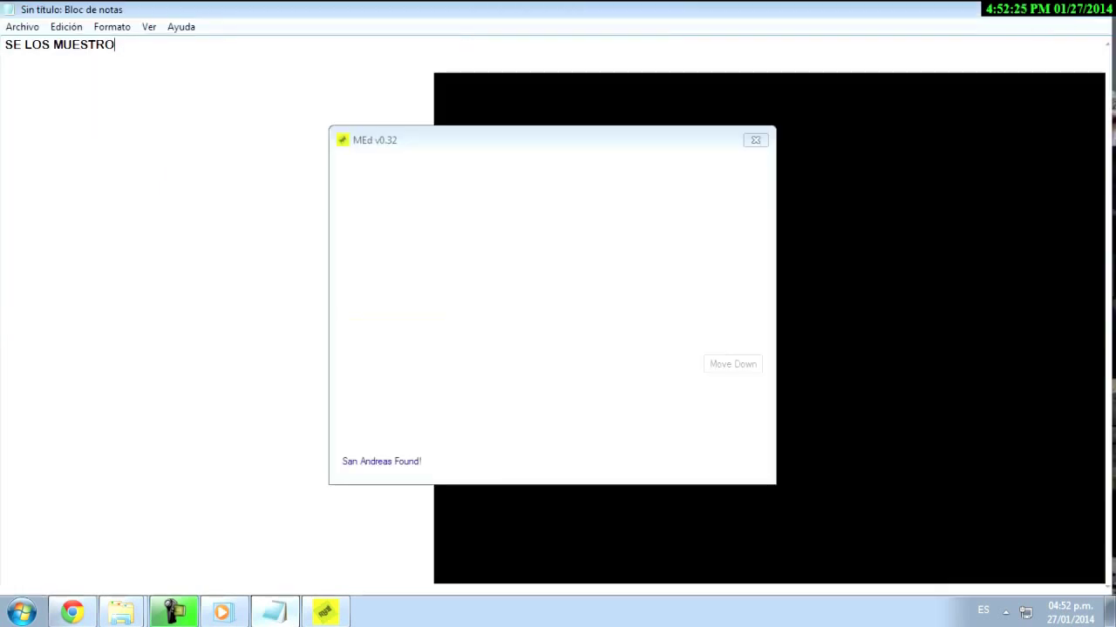
mouse_move(344, 587)
click(278, 613)
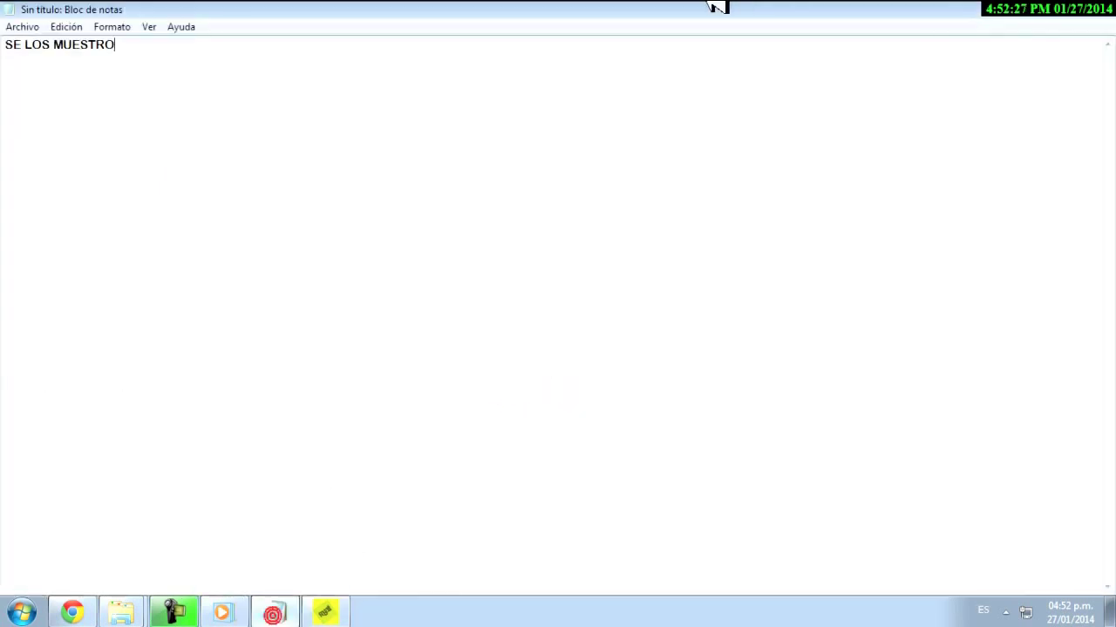
double_click(714, 8)
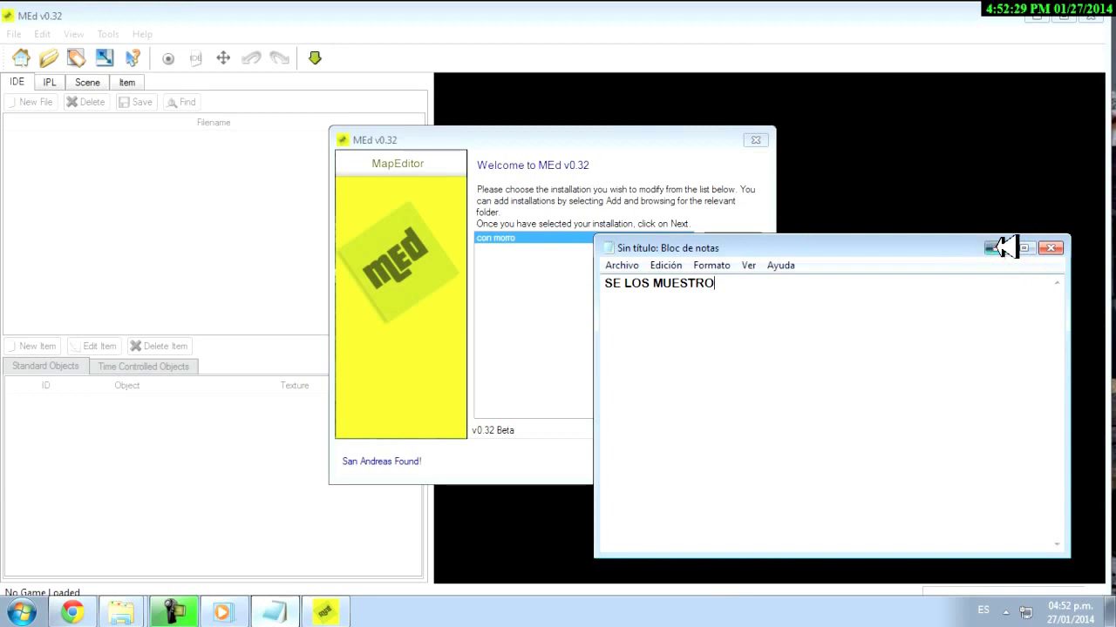
click(996, 249)
- Add a GTA installation named DGFSDFG located in the con morro - copia folder inside Gta sa
click(735, 238)
text(GTA SA)
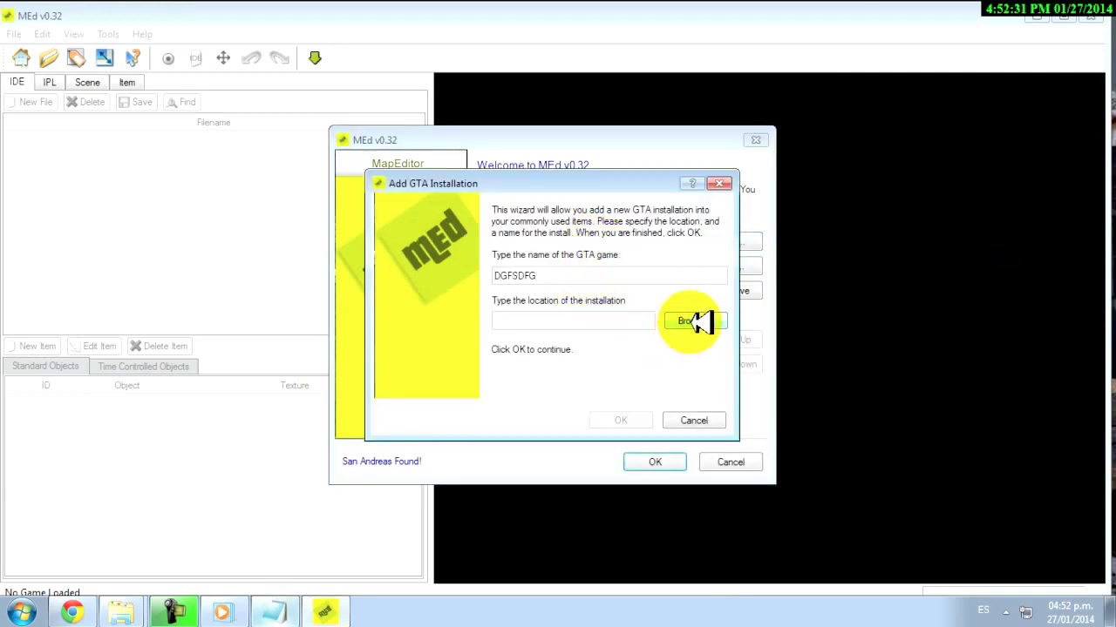
click(693, 320)
scroll(610, 323, down, 1)
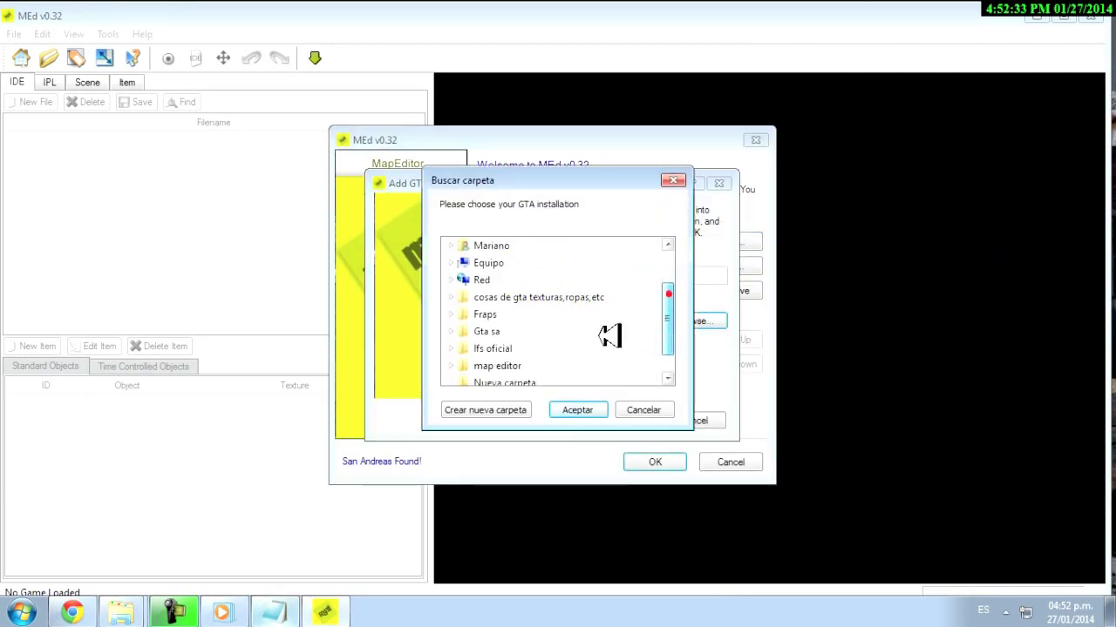
click(522, 332)
drag(664, 294, 680, 306)
click(543, 345)
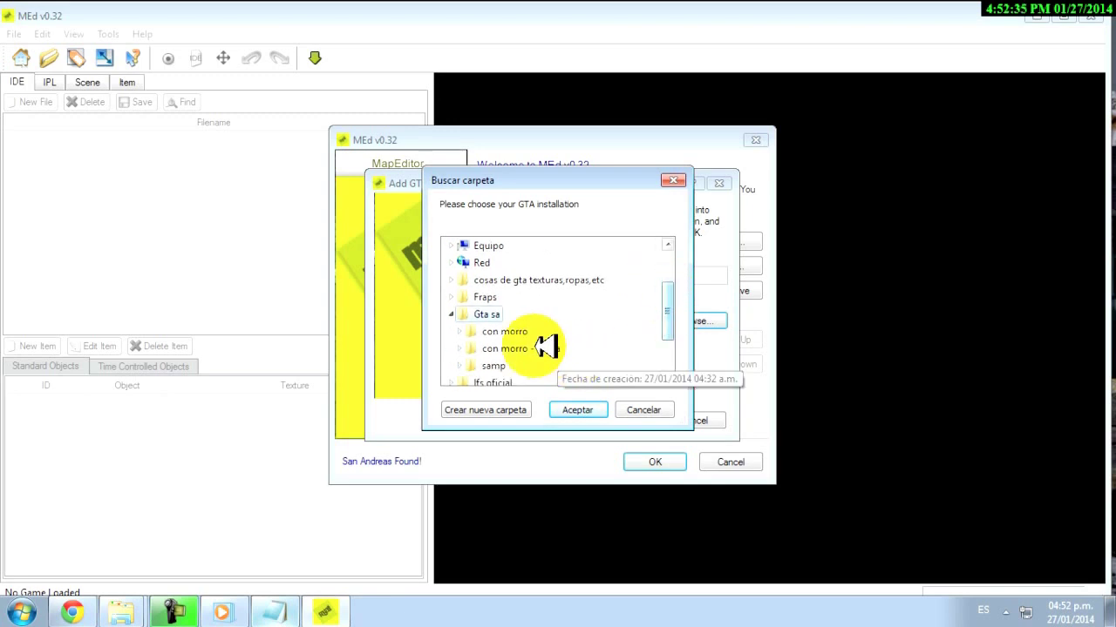
click(579, 408)
click(612, 418)
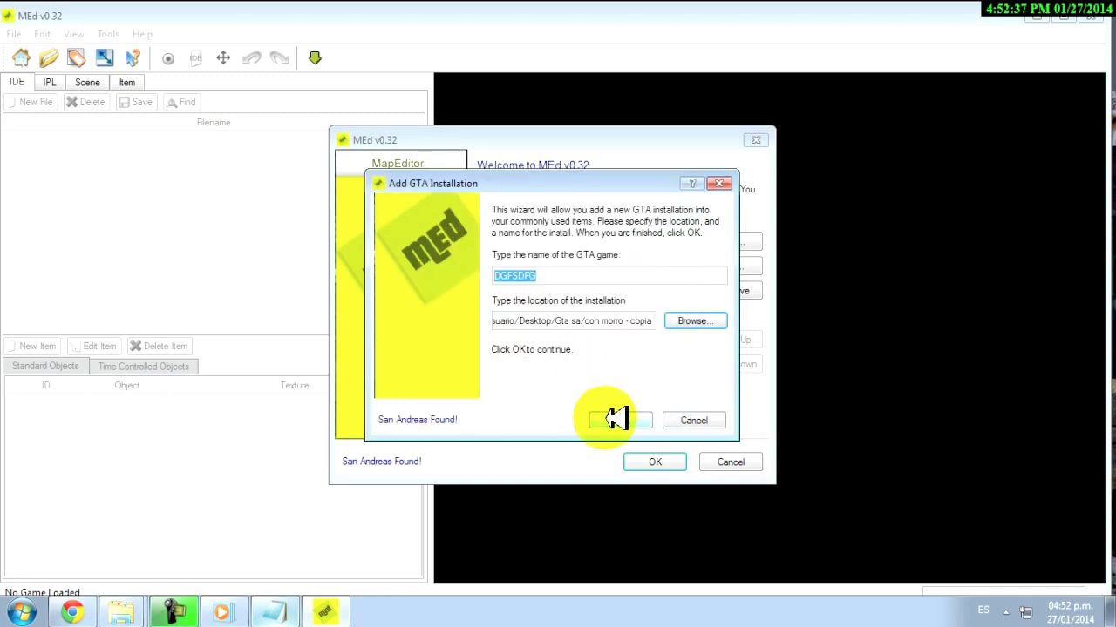
- Try to load the DGFSDFG installation, and close MEd when it stops responding
click(654, 458)
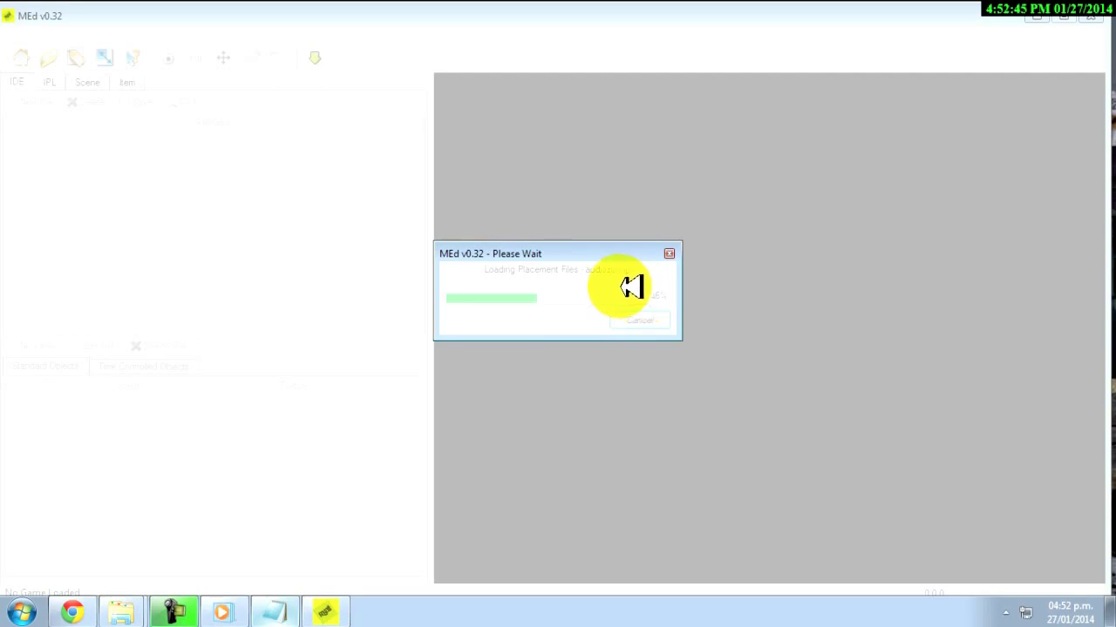
click(572, 341)
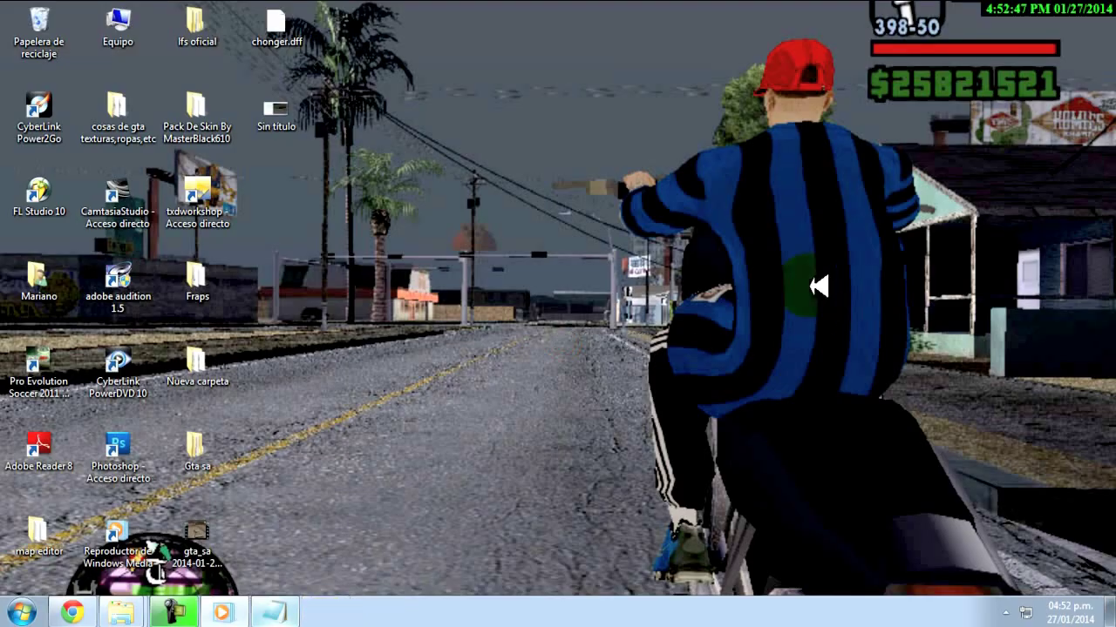
- Reopen MEd from the map editor folder on the desktop and remove the DGFSDFG installation from the list
double_click(36, 533)
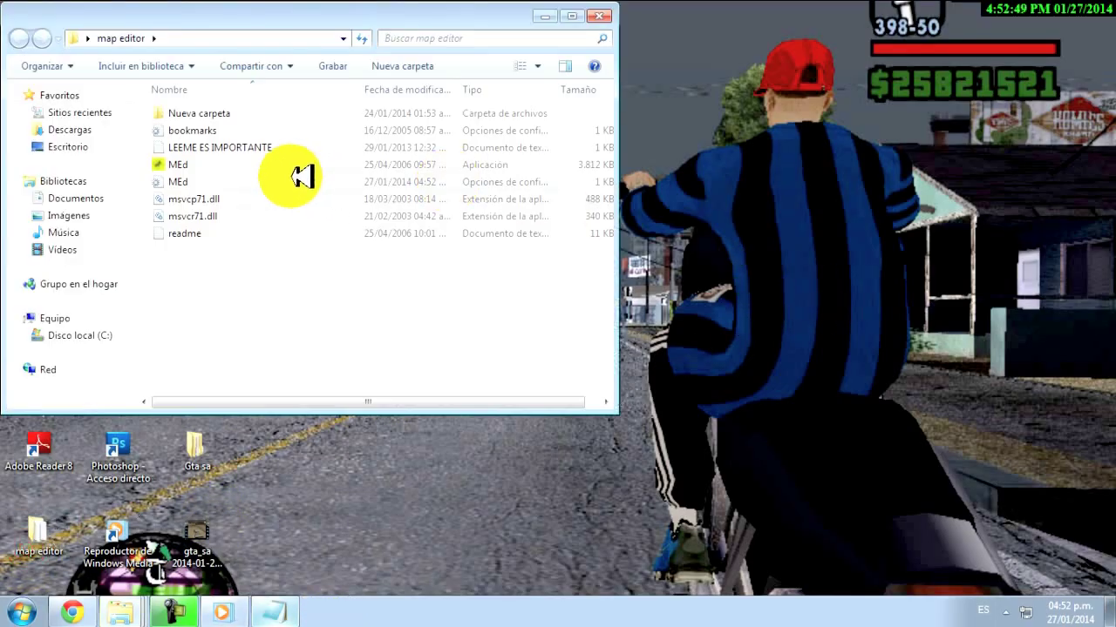
double_click(196, 165)
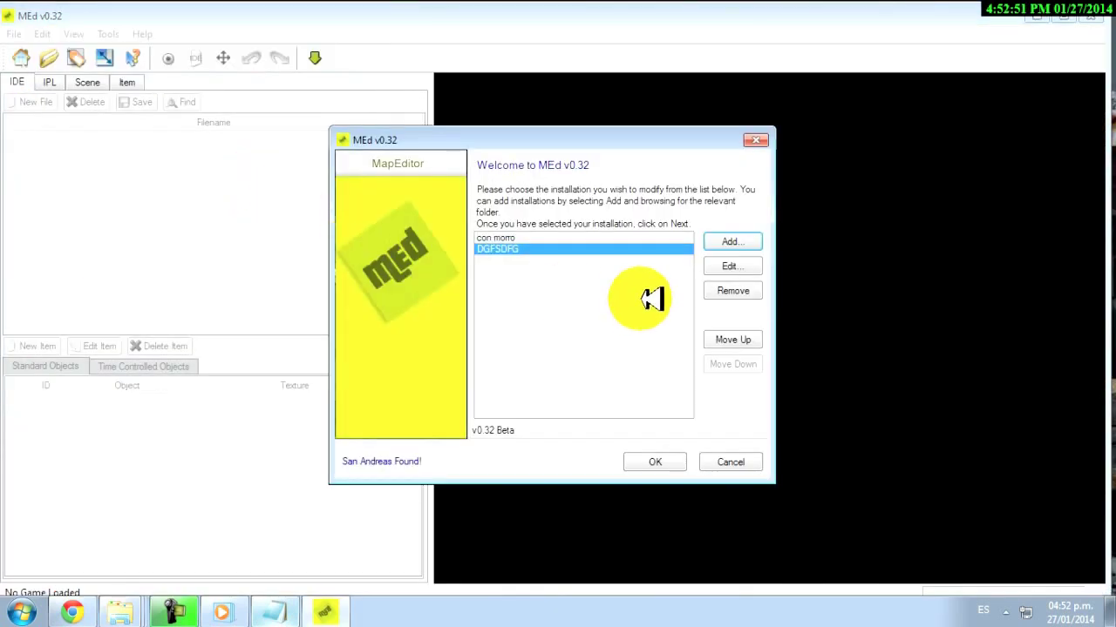
click(735, 291)
click(512, 325)
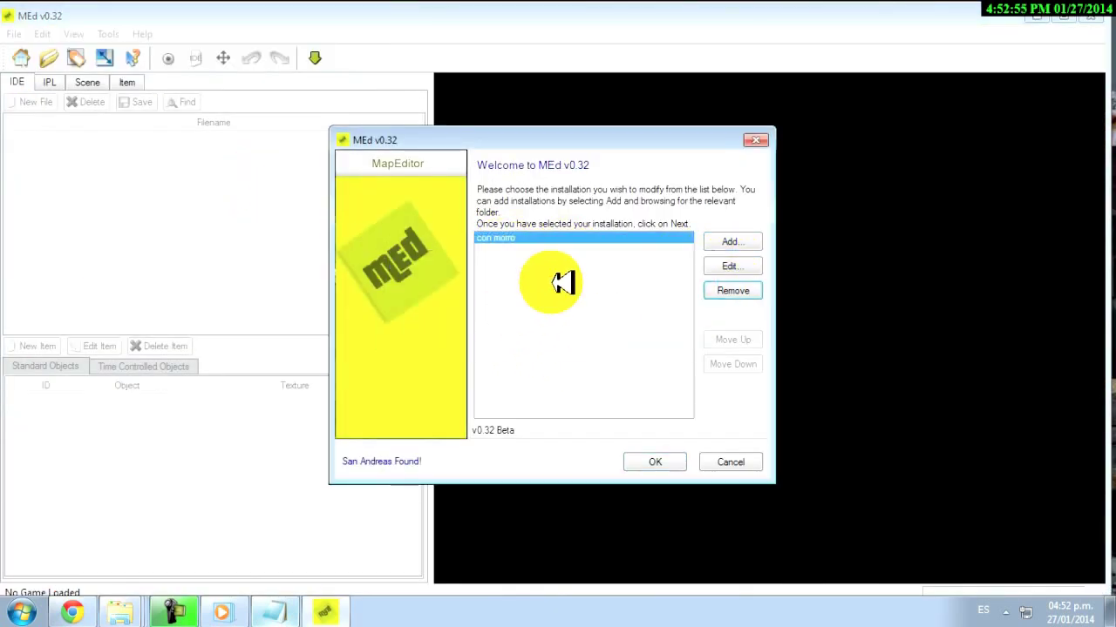
- Replace the Notepad note's text with "NO HACEN ESO LE DAN OK NO MAS" and return to MEd
click(283, 595)
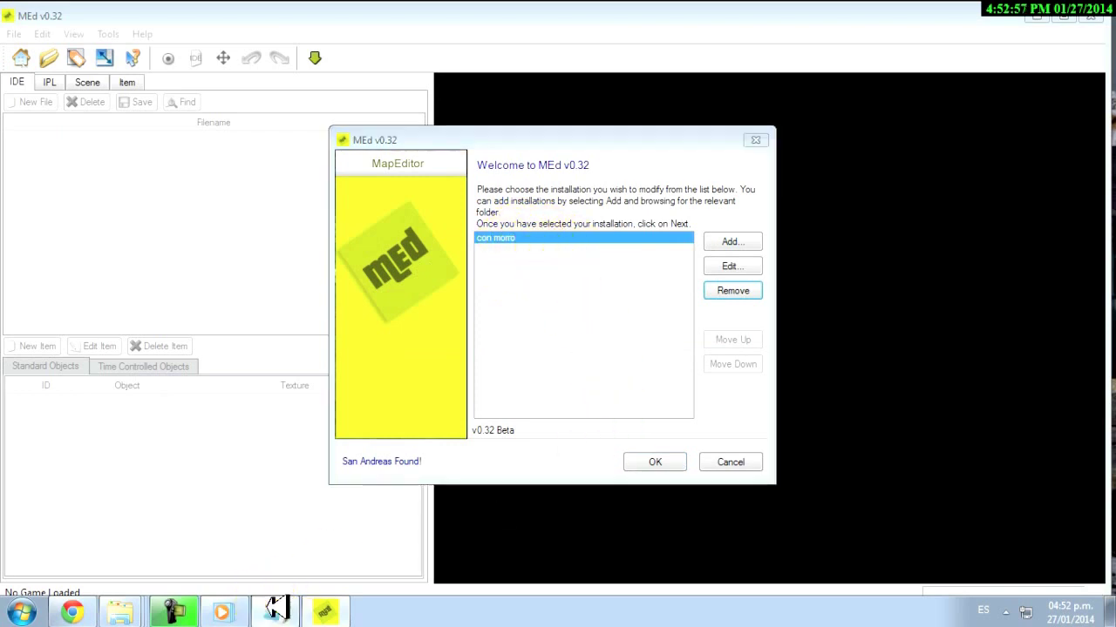
drag(689, 283, 466, 281)
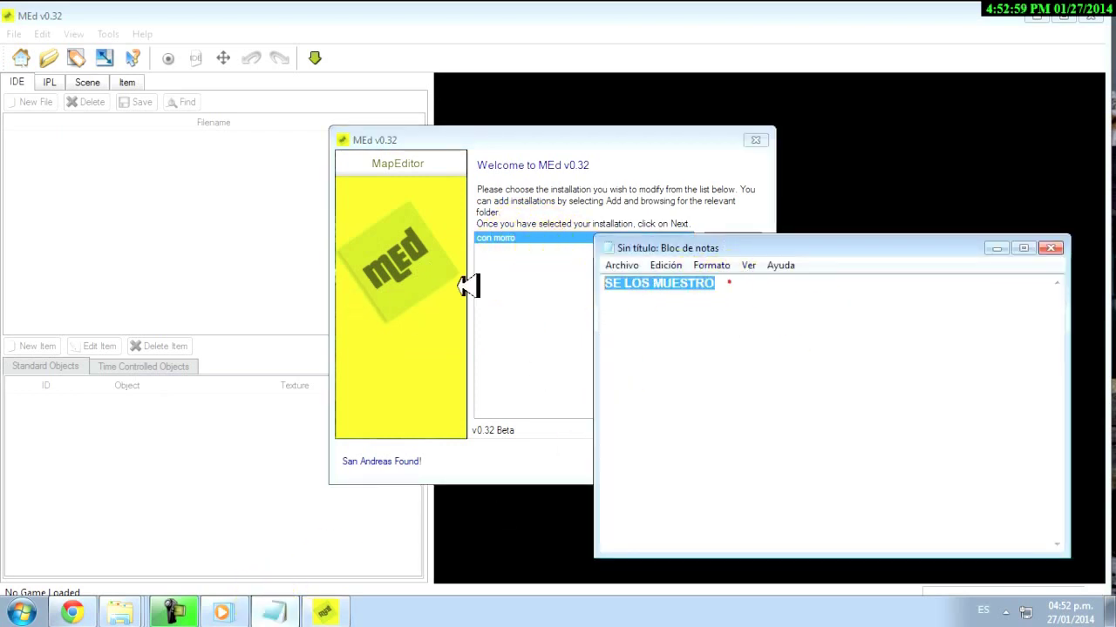
text(NO HACEN ESO L)
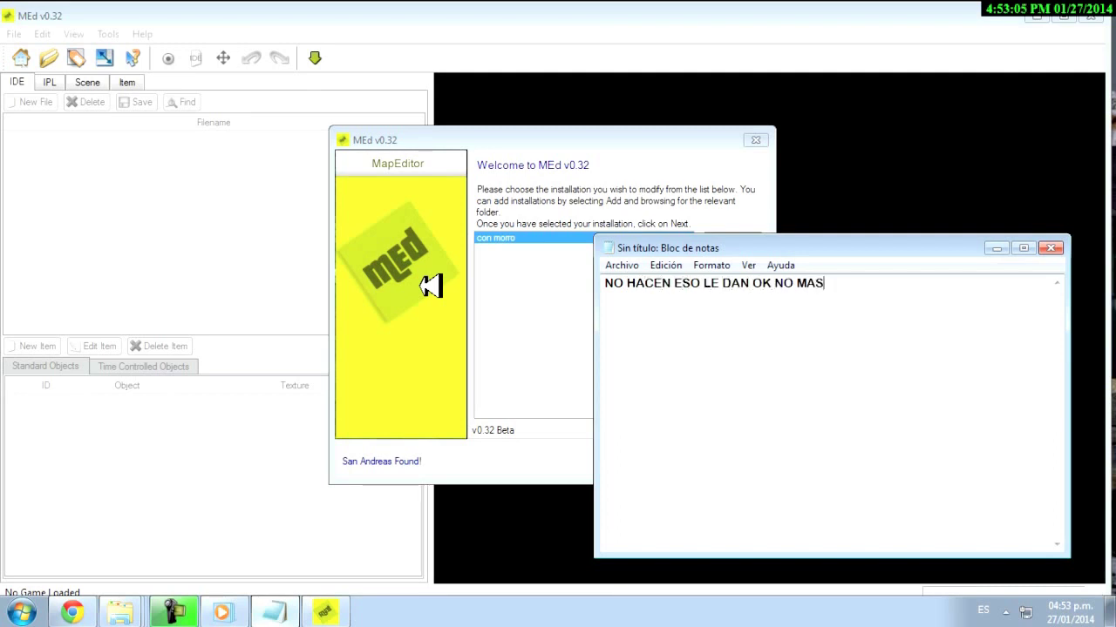
drag(877, 282, 463, 279)
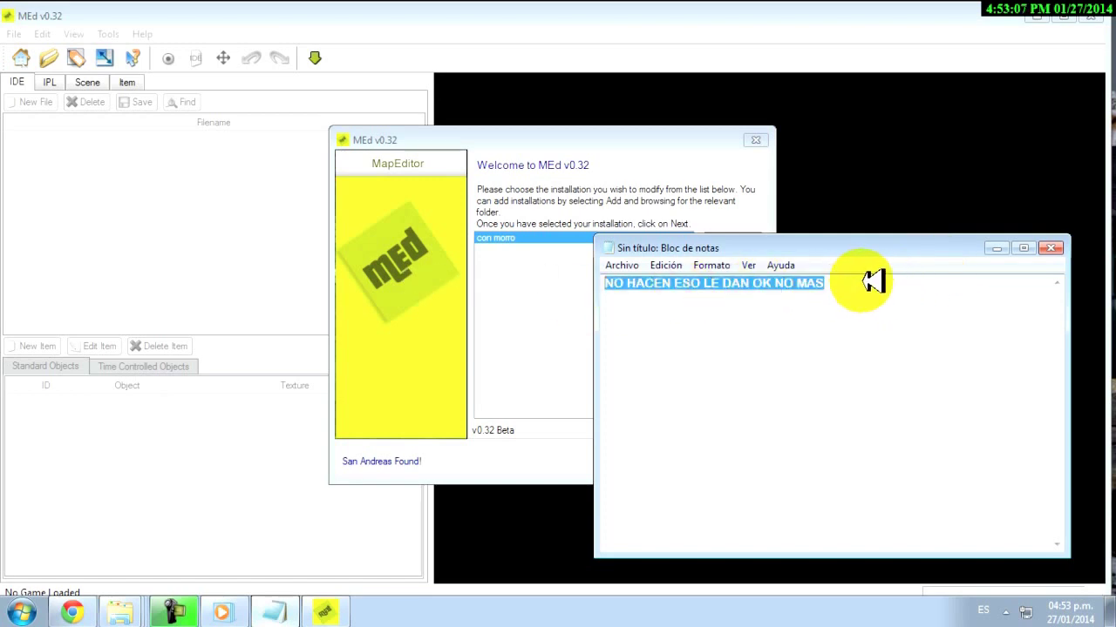
click(996, 249)
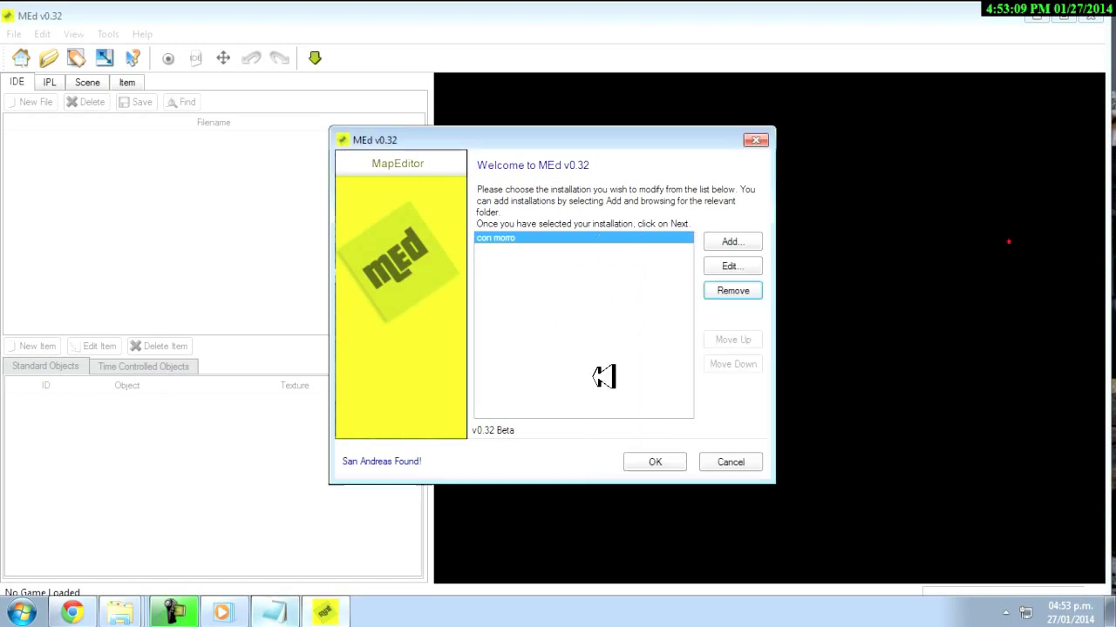
- Load the con morro installation and show its list of IPL files
click(665, 466)
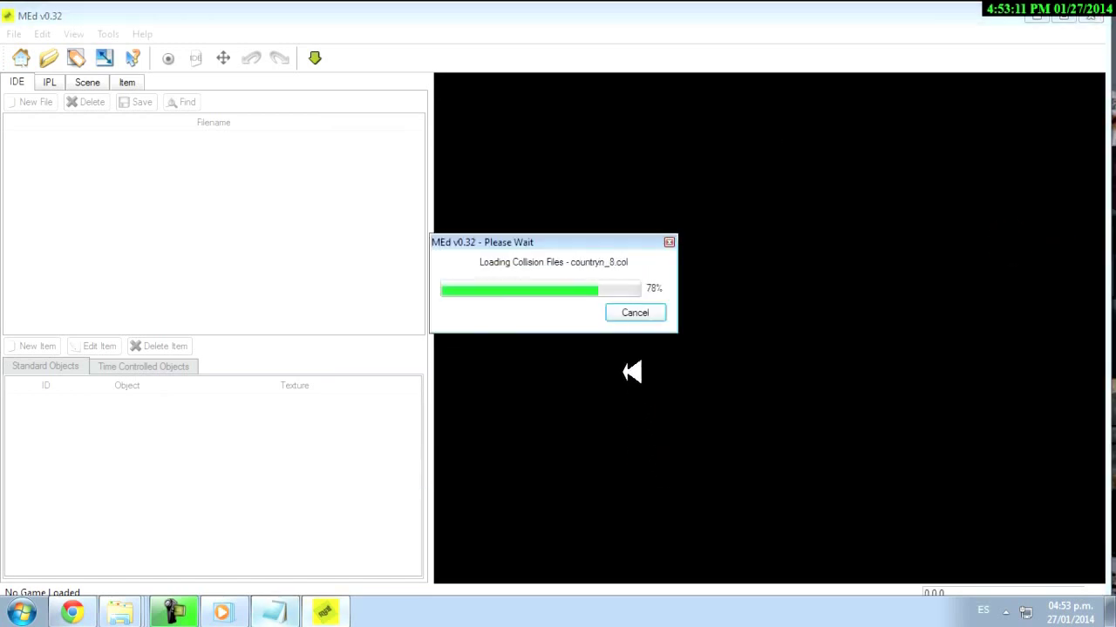
click(50, 82)
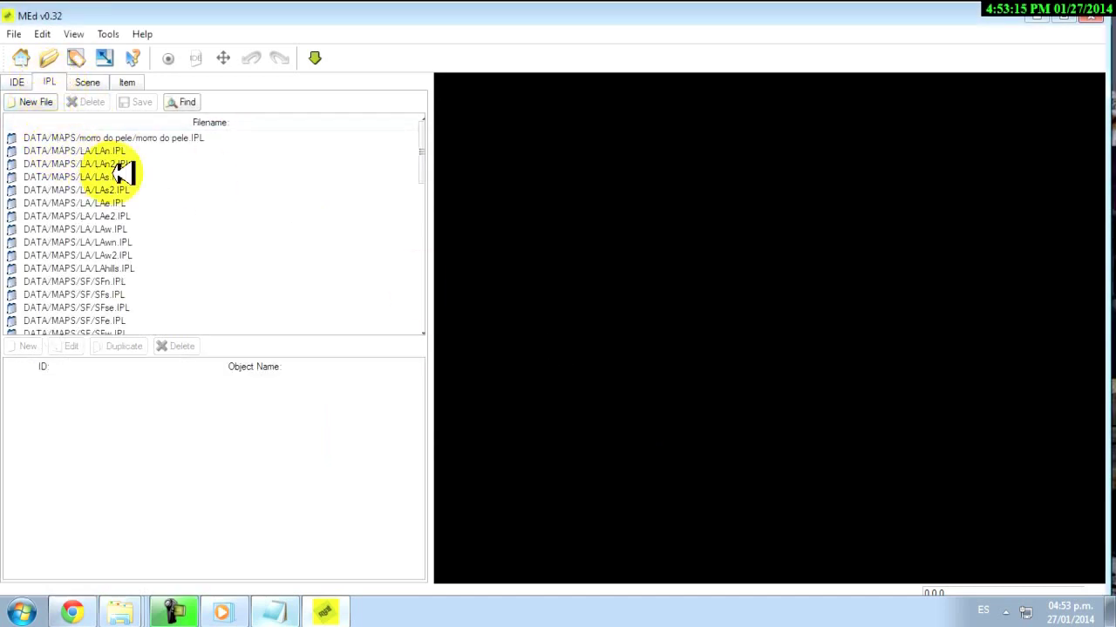
- Enable DATA/MAPS/LA/LAe2.IPL in the scene and render it
click(43, 215)
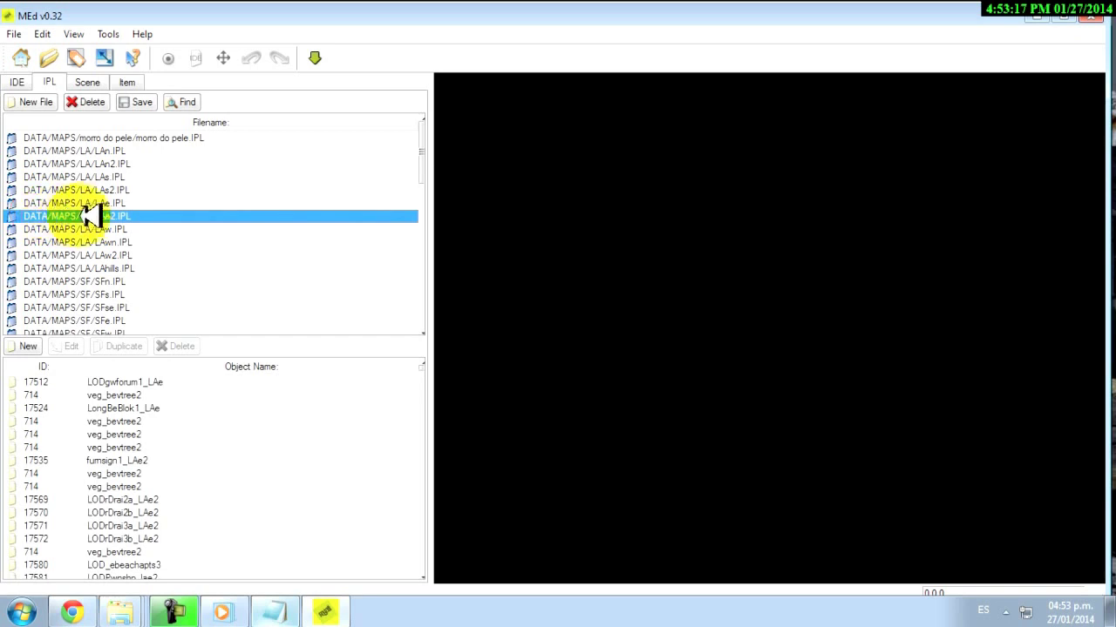
click(87, 82)
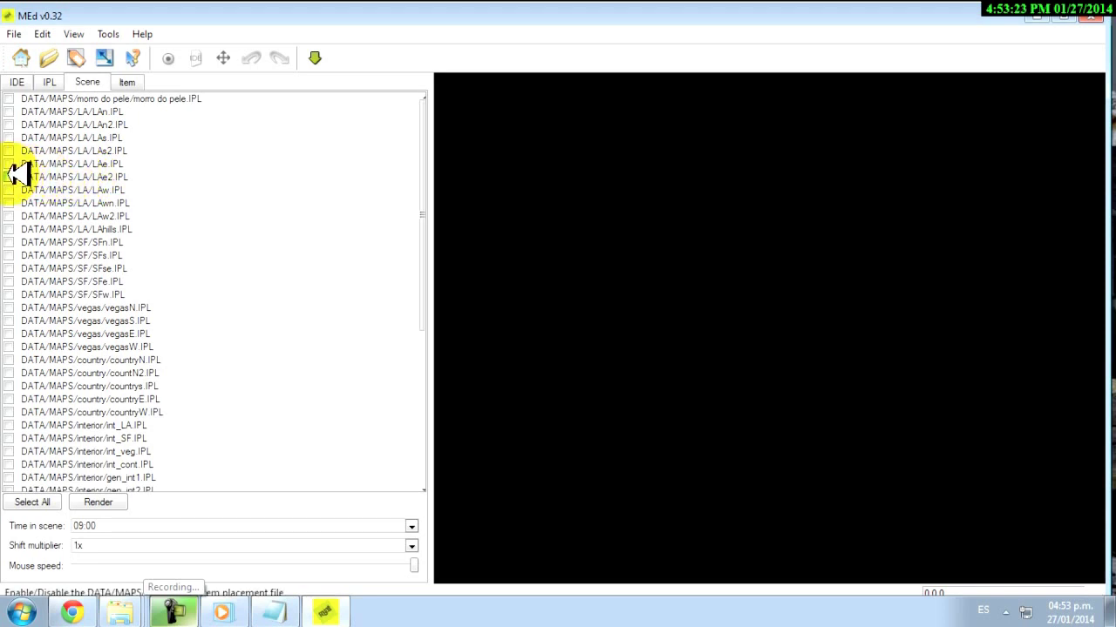
click(10, 177)
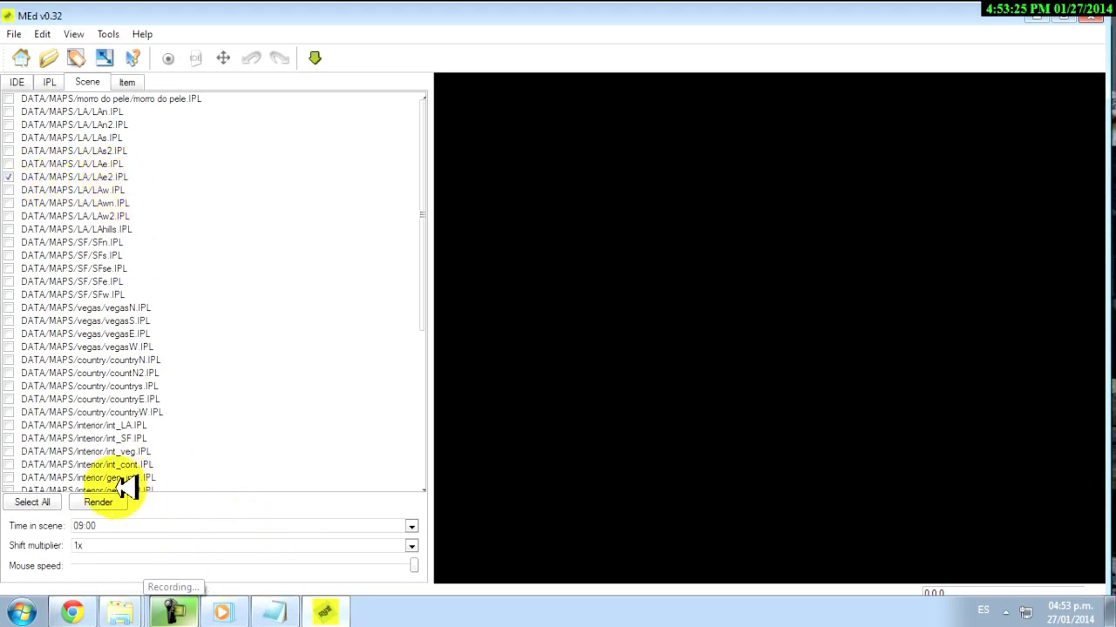
click(103, 502)
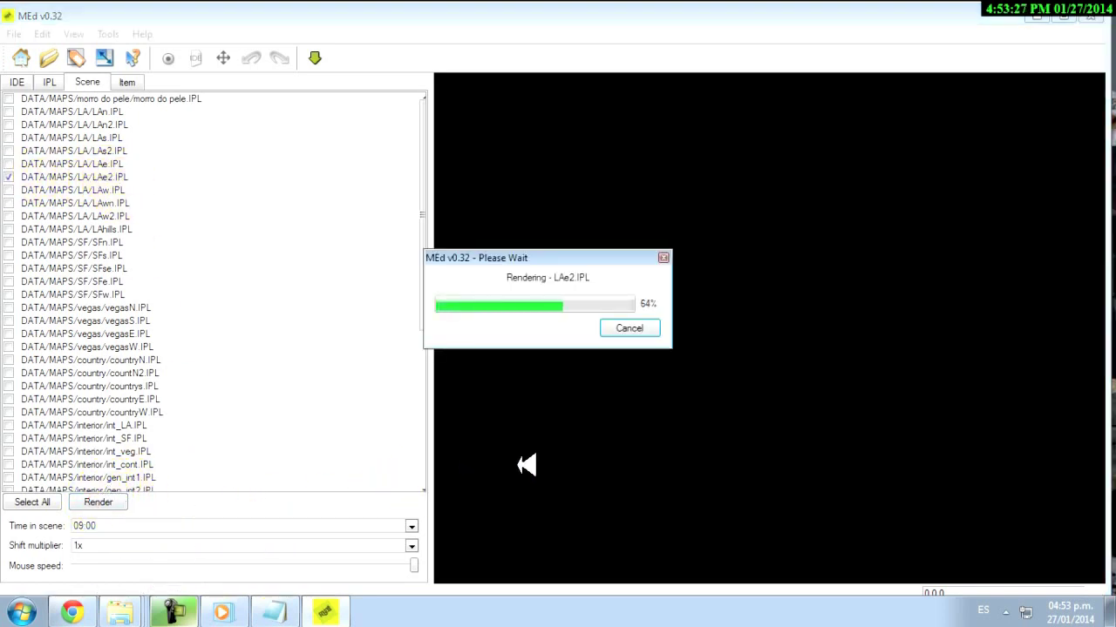
- Show the rendered map from the top-down view, select the hub_gmd_alpha object, centre the camera on it and look towards the nearby brick buildings
click(316, 57)
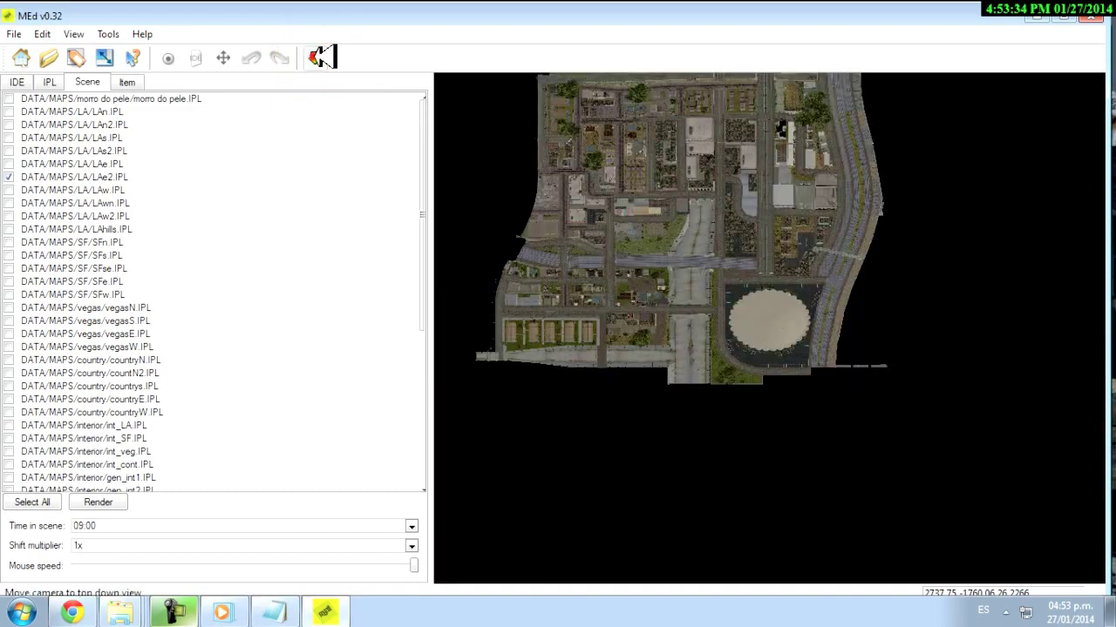
click(645, 284)
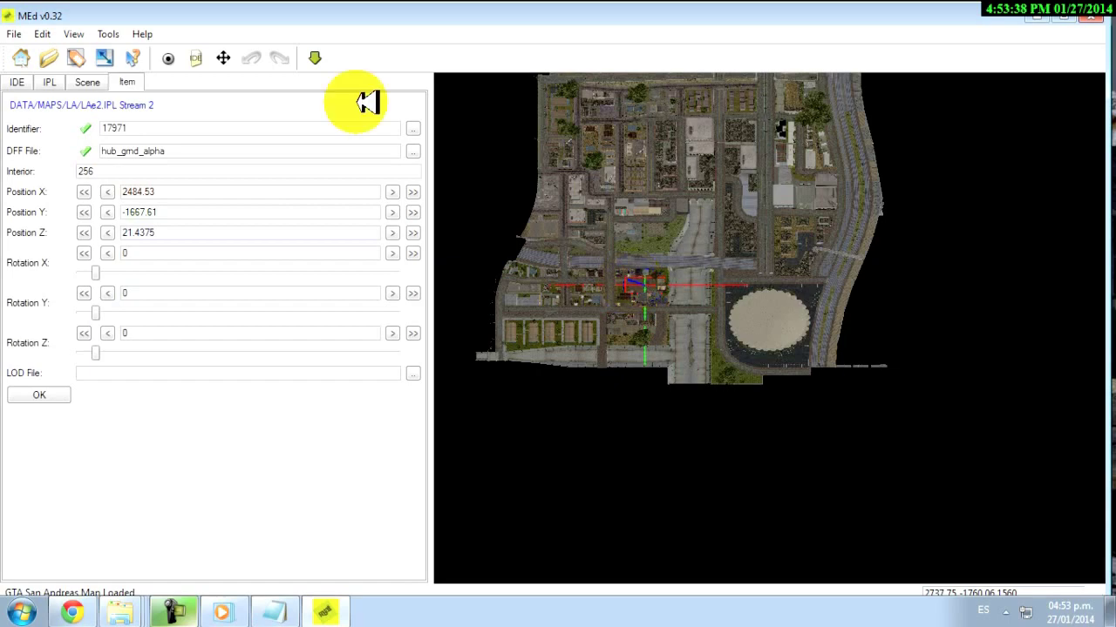
click(225, 56)
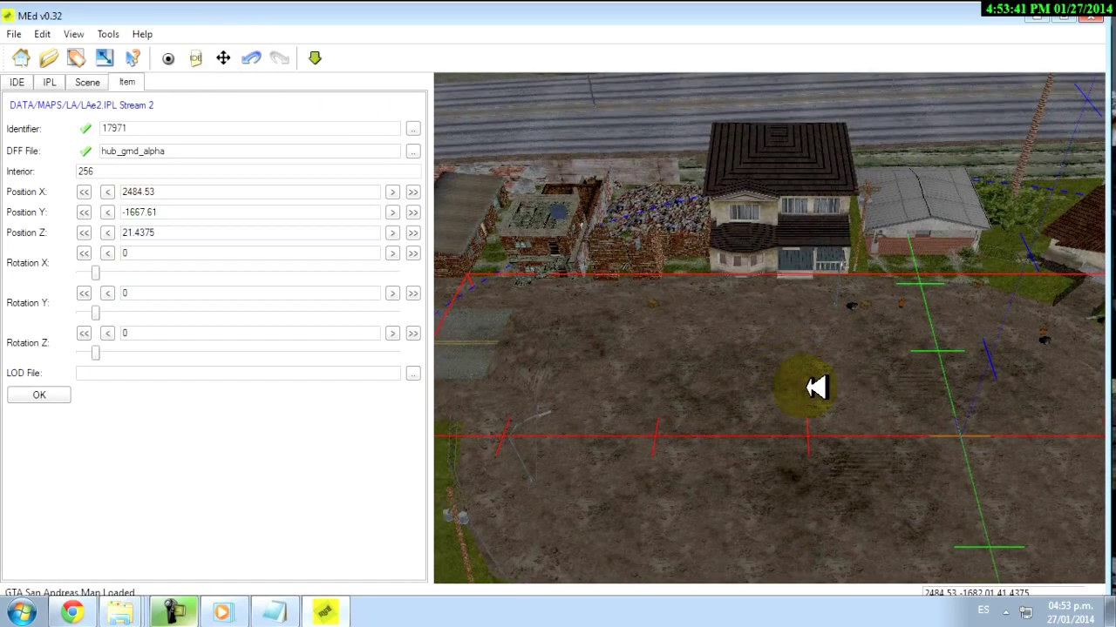
scroll(816, 388, up, 2)
scroll(815, 388, up, 3)
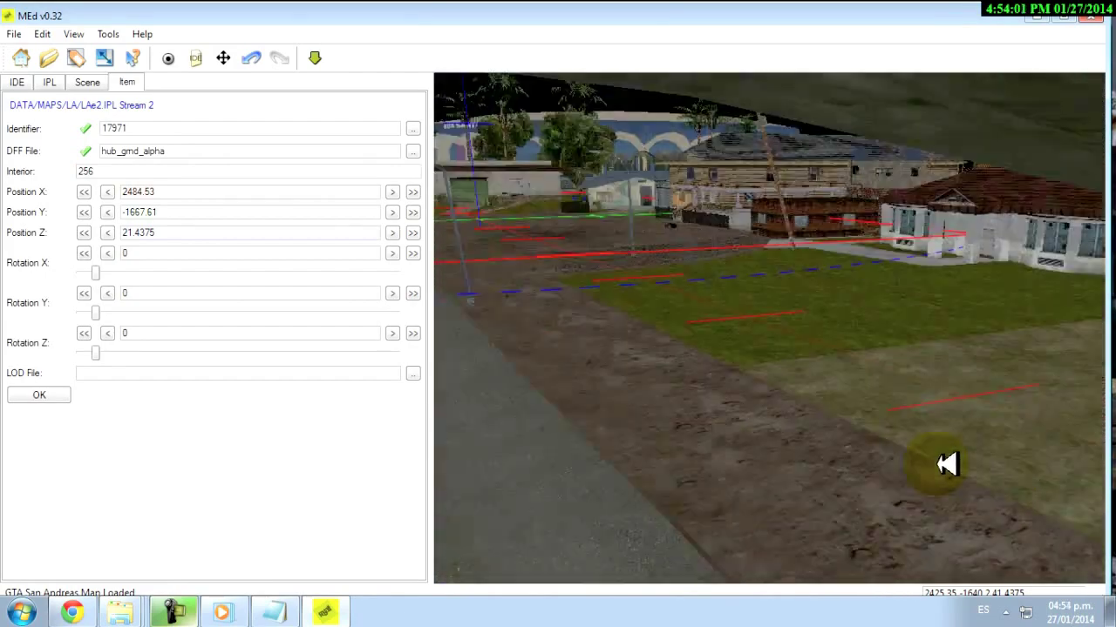
drag(946, 464, 877, 468)
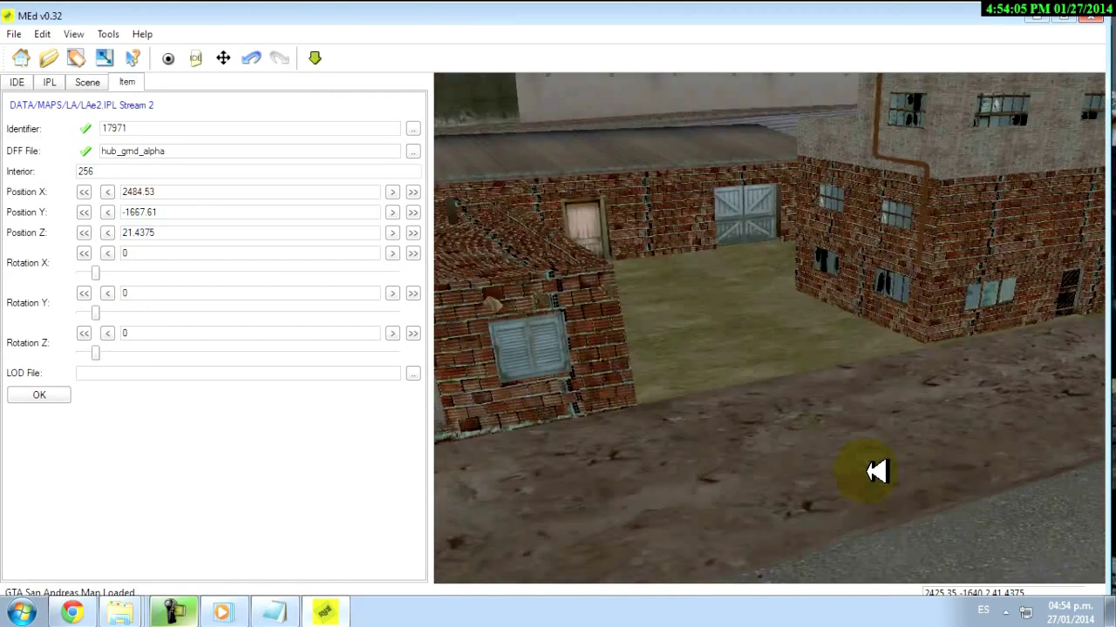
- Write "PARA AGREGAR COSAS PONEN CLICK DERECHO Y NEW" in the Notepad note and return to MEd
click(273, 611)
click(777, 324)
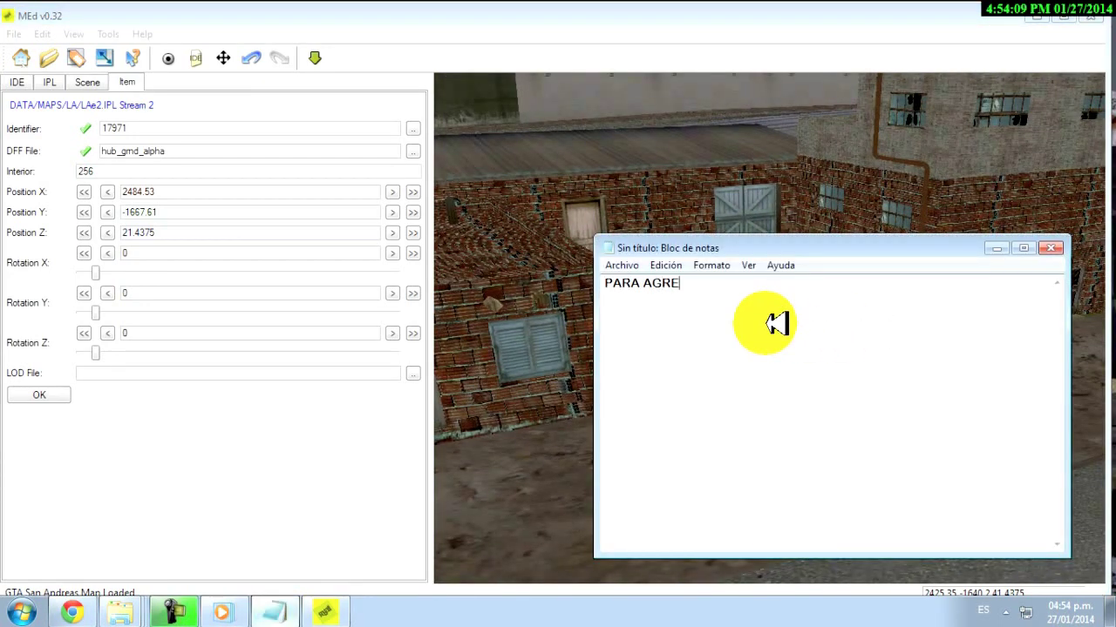
text(PARA AGREGAR CON)
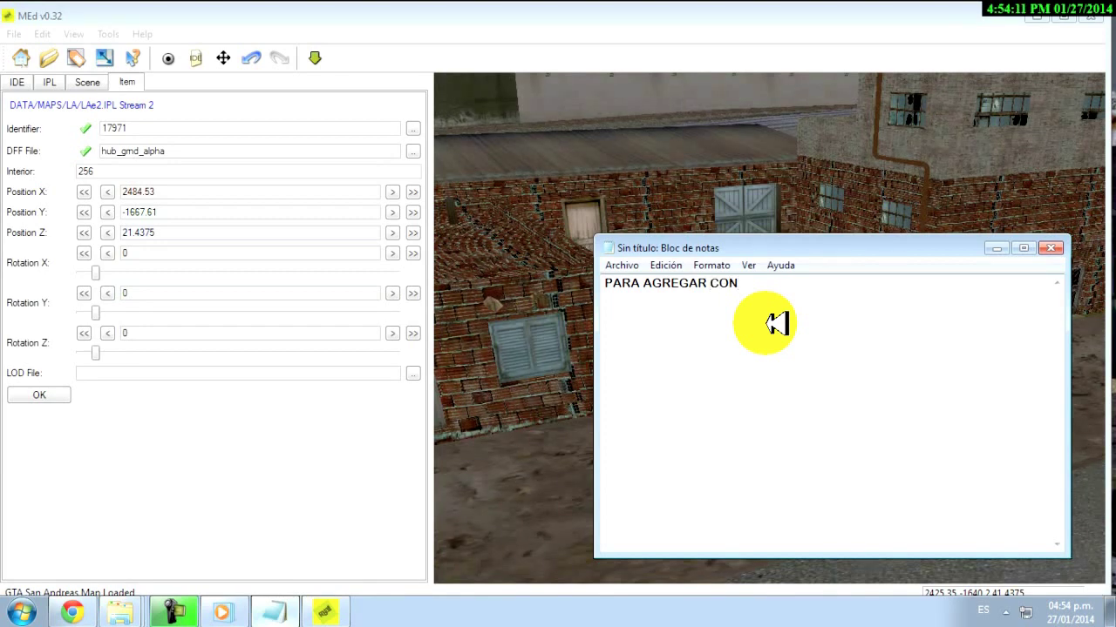
key(BackSpace)
text(SAS PONEN CLICK DERECHO Y NEW)
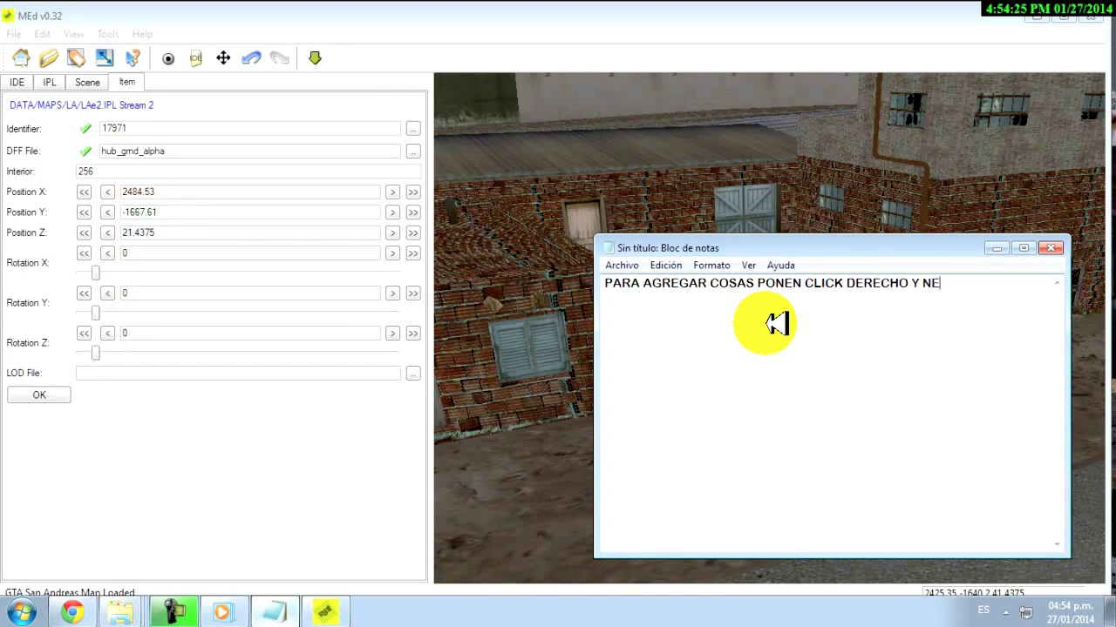
click(996, 249)
- Add a new barraco object, ID 18632, from the morro do pele IDE file onto the ground beside the brick buildings
right_click(795, 398)
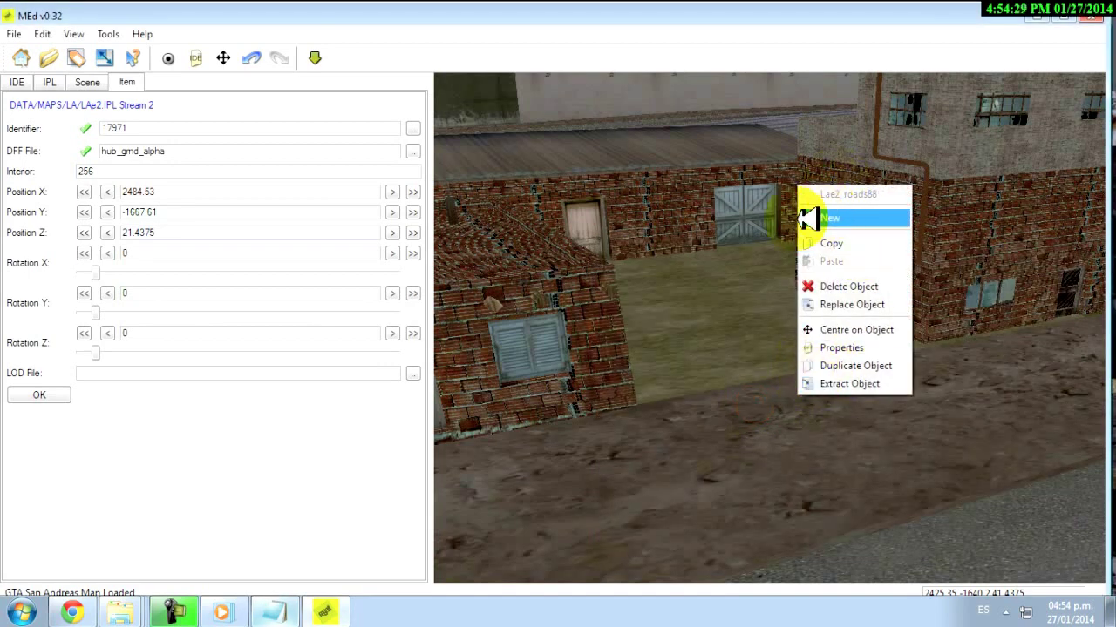
click(839, 219)
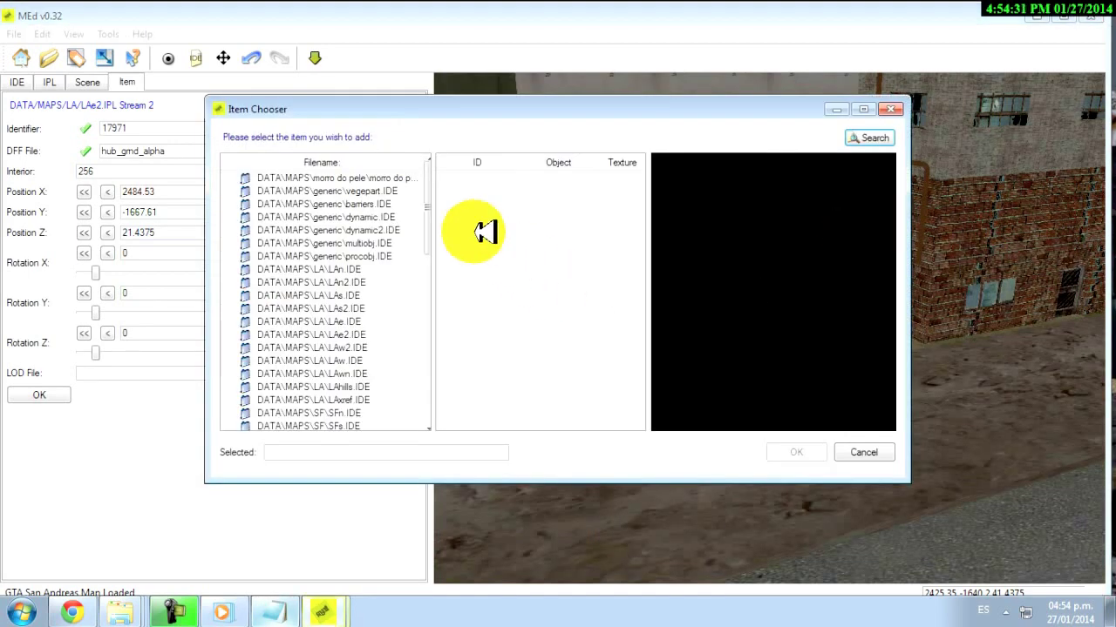
click(359, 178)
click(534, 191)
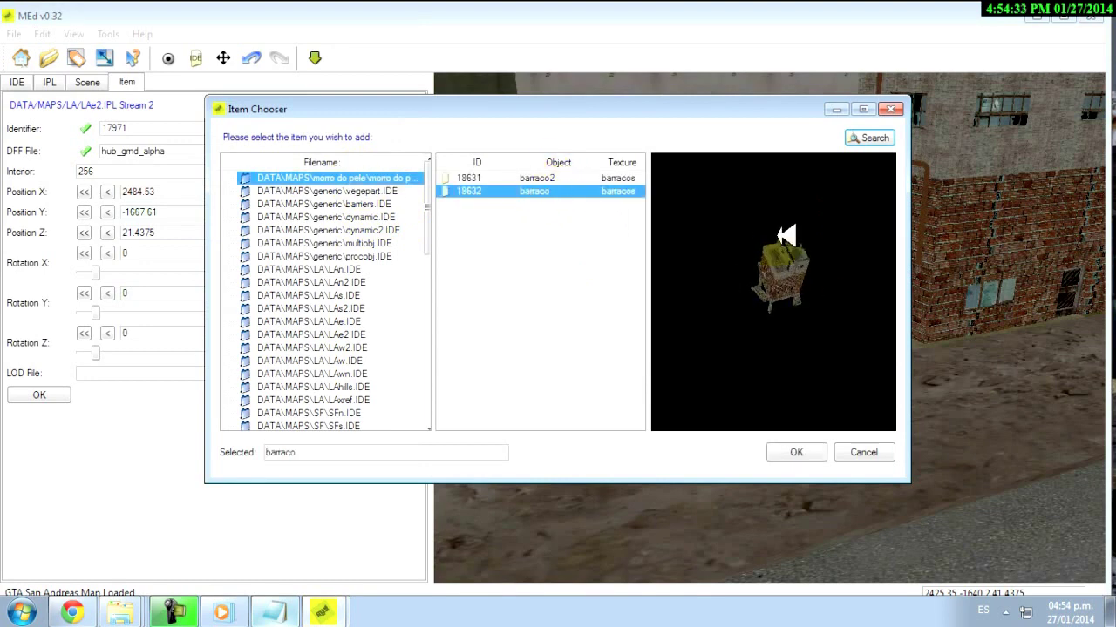
click(795, 453)
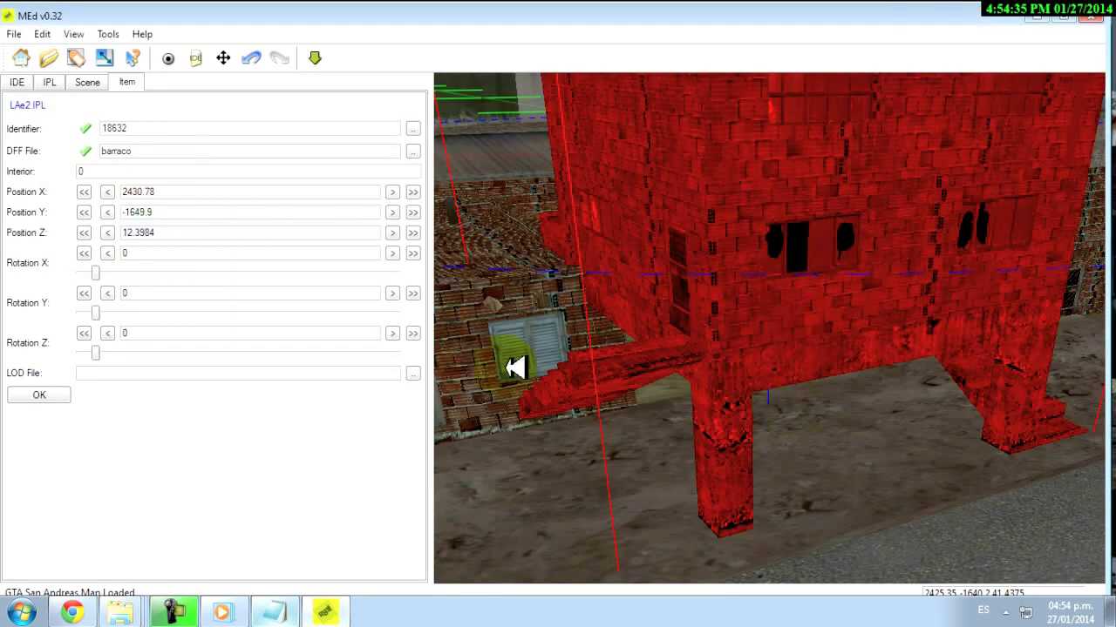
- Move the barraco building along the Y axis to position -1651.1 and inspect its placement
click(834, 249)
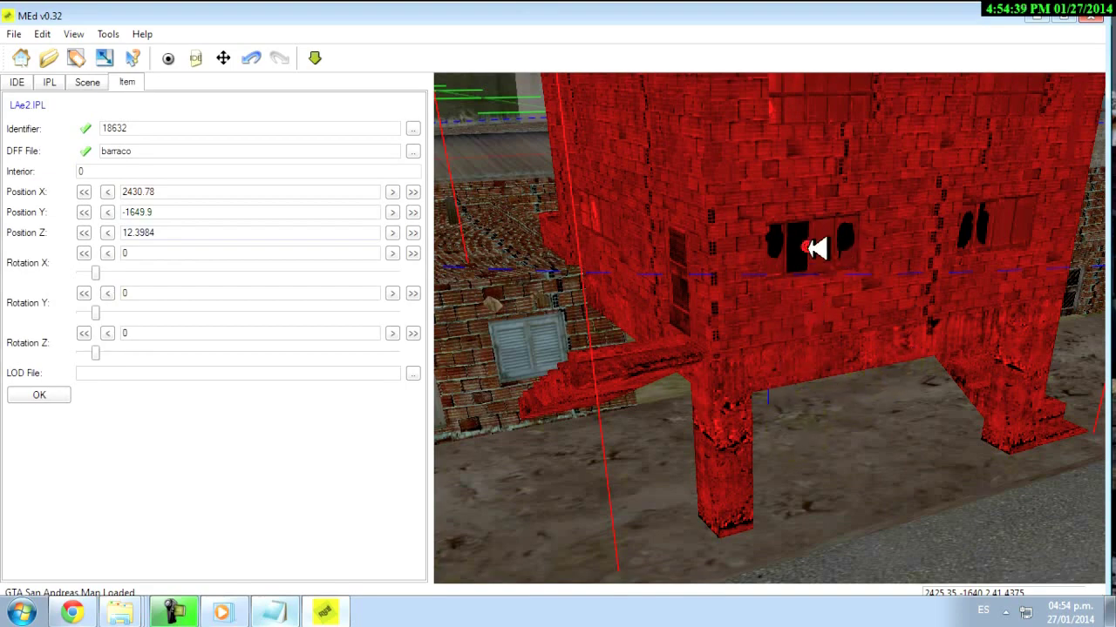
mouse_move(764, 294)
right_down()
mouse_move(792, 296)
mouse_move(771, 297)
right_up()
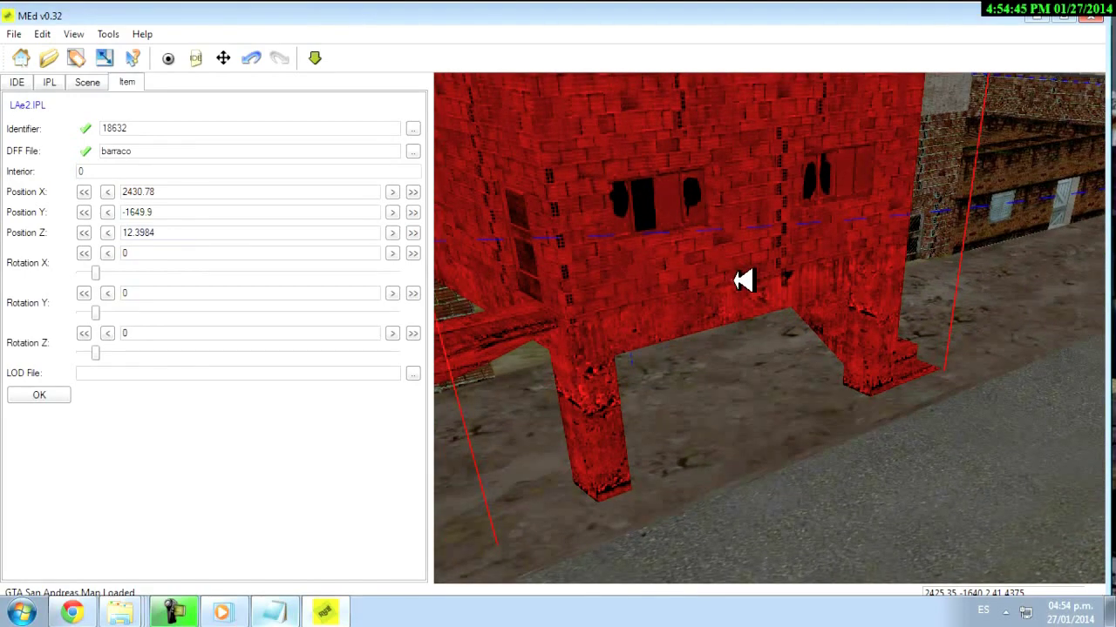
right_drag(742, 280, 641, 210)
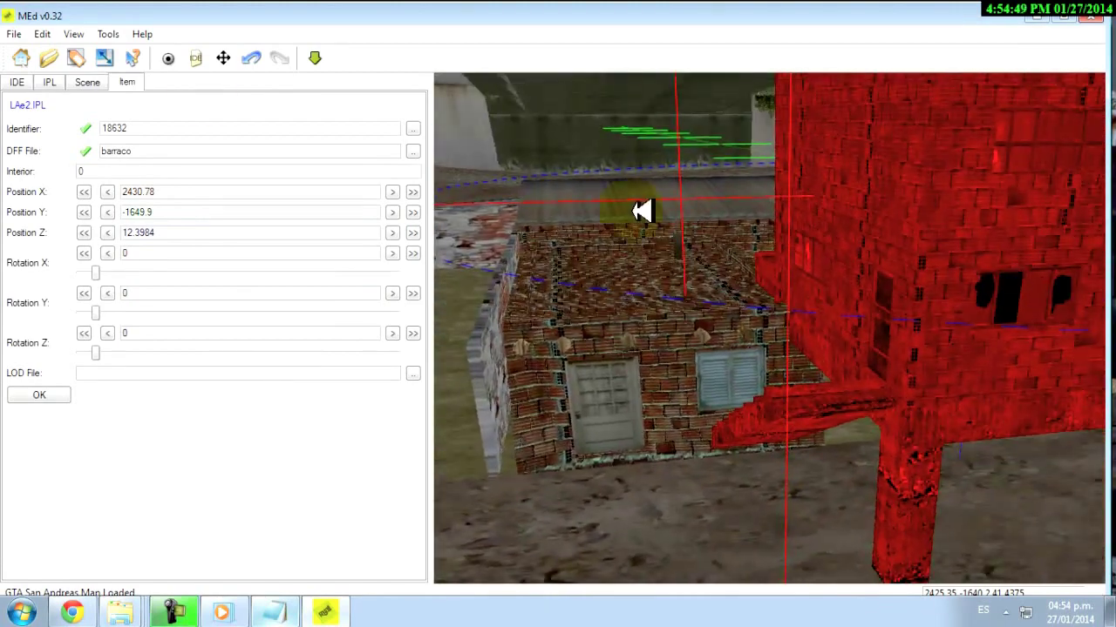
click(108, 212)
click(108, 212)
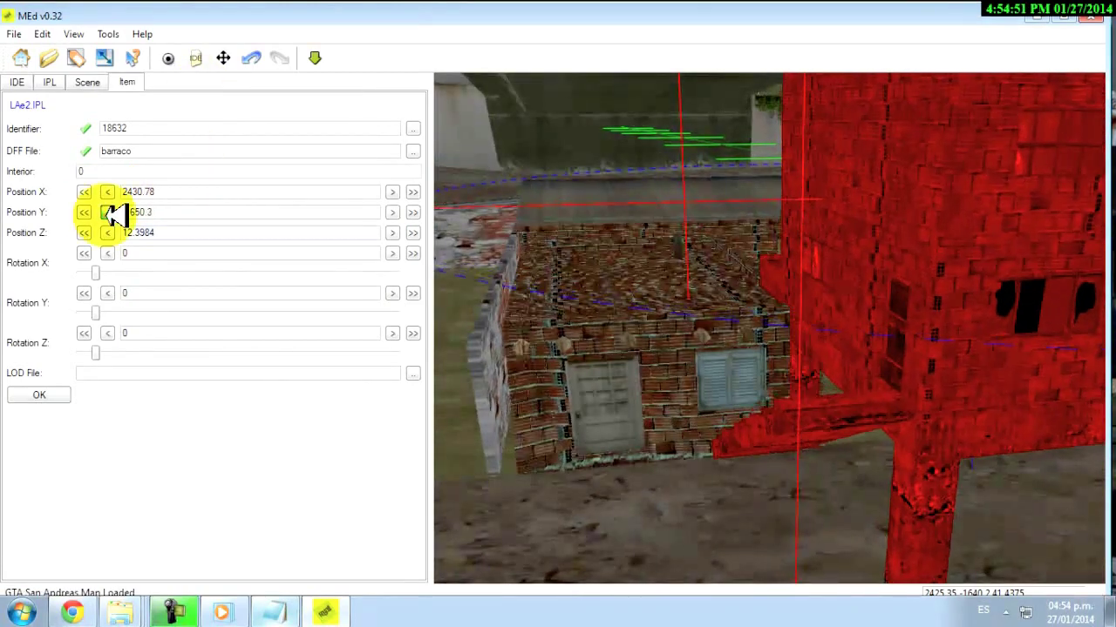
click(108, 211)
click(108, 212)
click(108, 211)
click(108, 212)
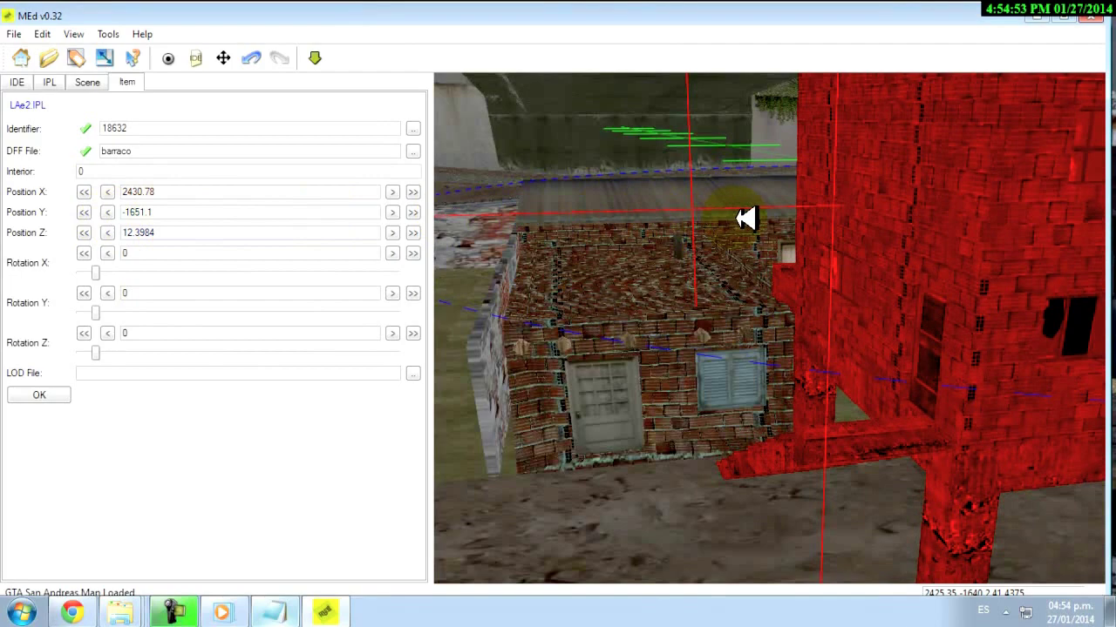
right_drag(745, 219, 921, 317)
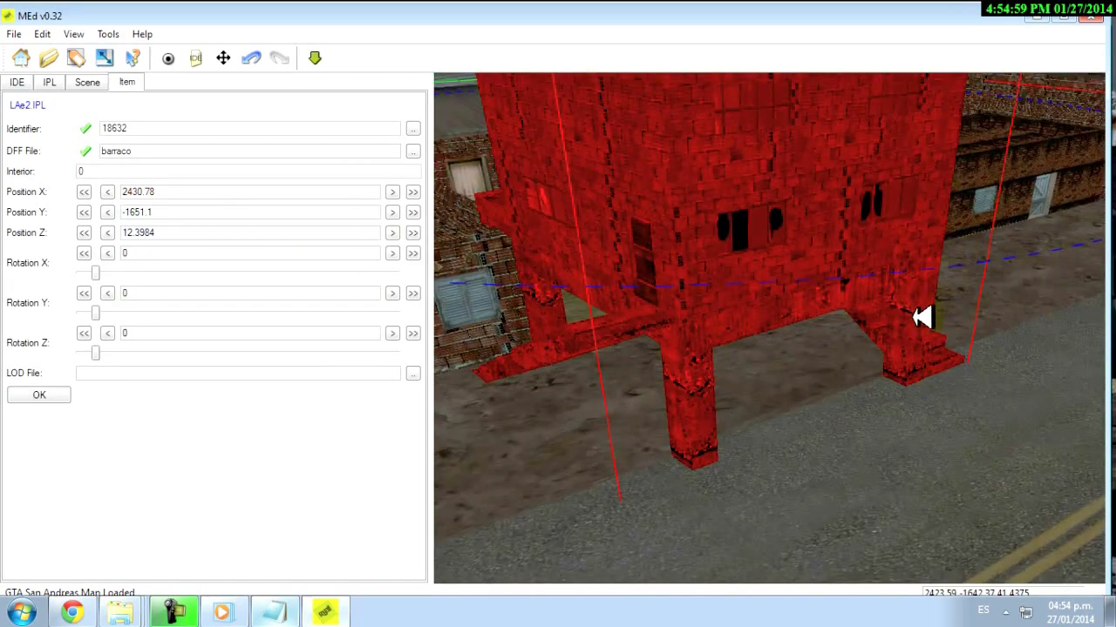
- Replace the Notepad note's text with "lo akomodan con estoo ke esta a los costados XD Y CUANDO LO KERAN GUARDAR LE DAN ACA" and return to MEd
click(274, 612)
text(PARA AGREGAR COSAS PONEN CLICK DERECHO Y NEW)
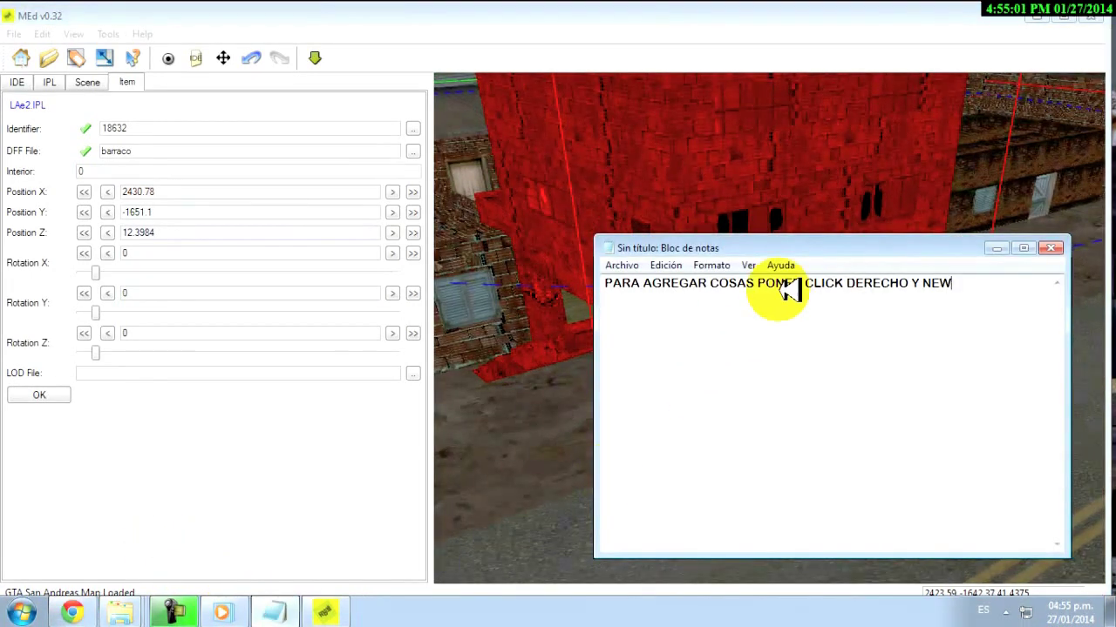
drag(971, 279, 443, 286)
text(lo akomodan con estoo)
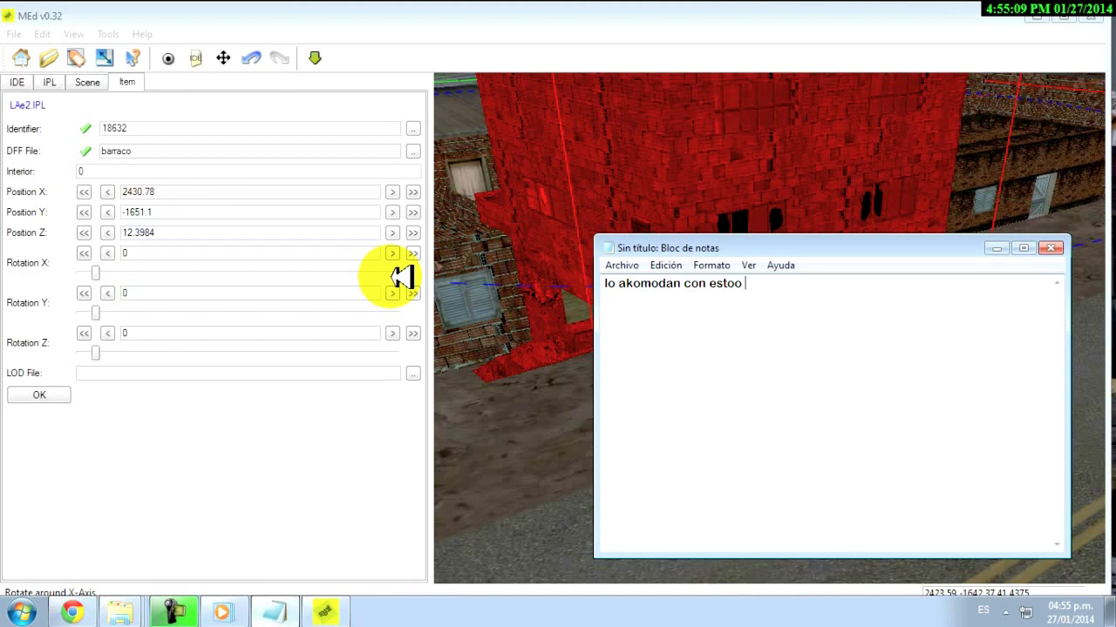
text(a los costados XD Y CUANDO LO KERAN GUARDAR LE DAN ACA)
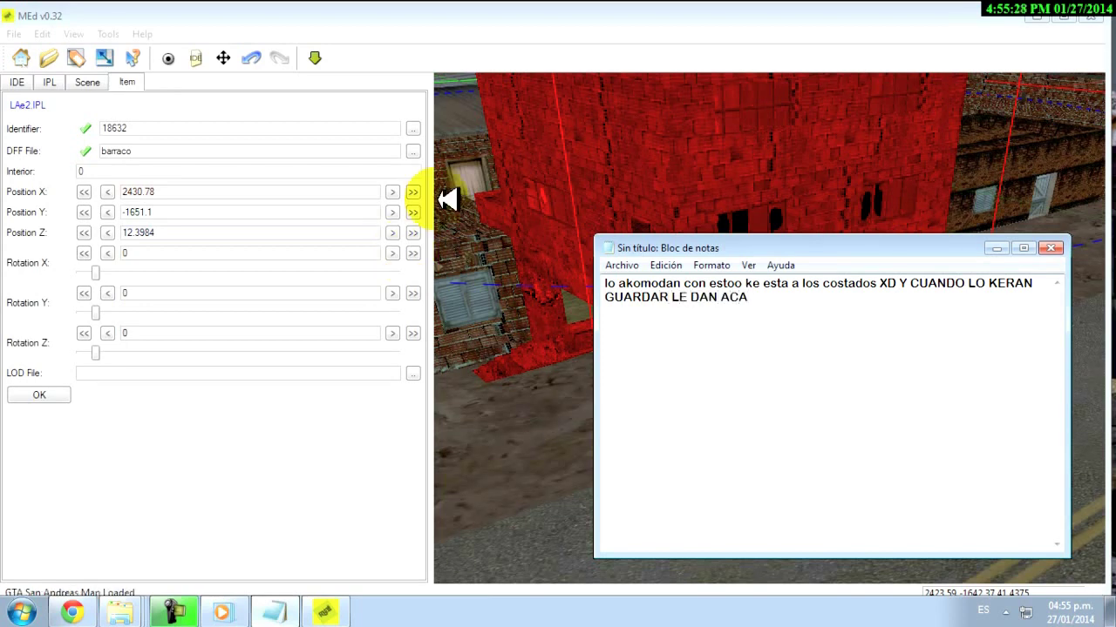
click(906, 413)
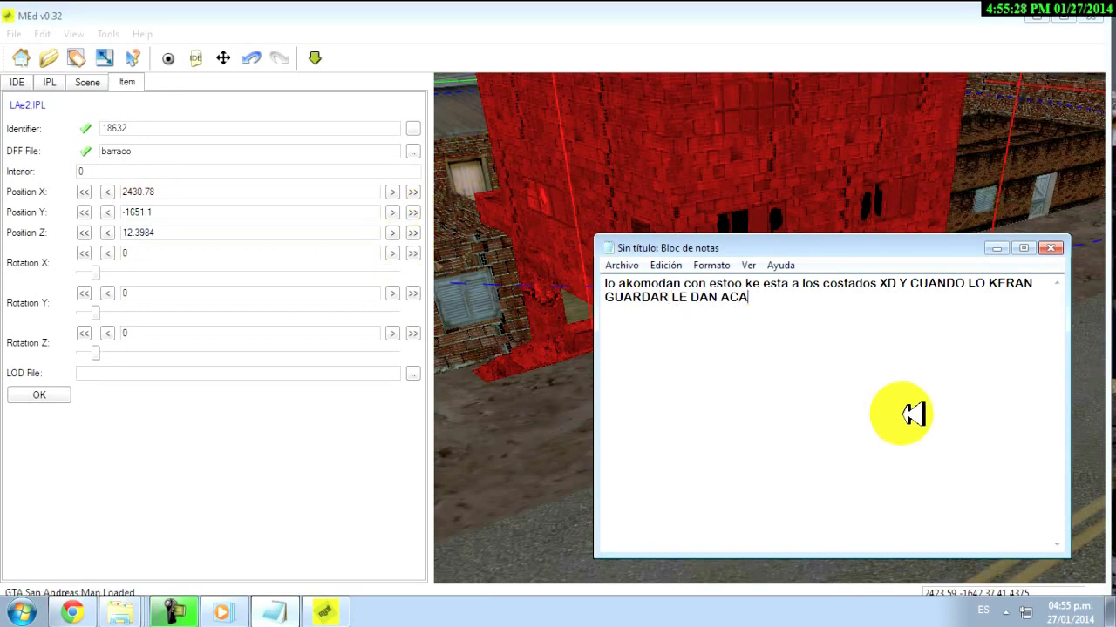
click(1002, 248)
- Point out the Save Install command without running it, and close MEd without saving the changes
right_drag(802, 296, 837, 453)
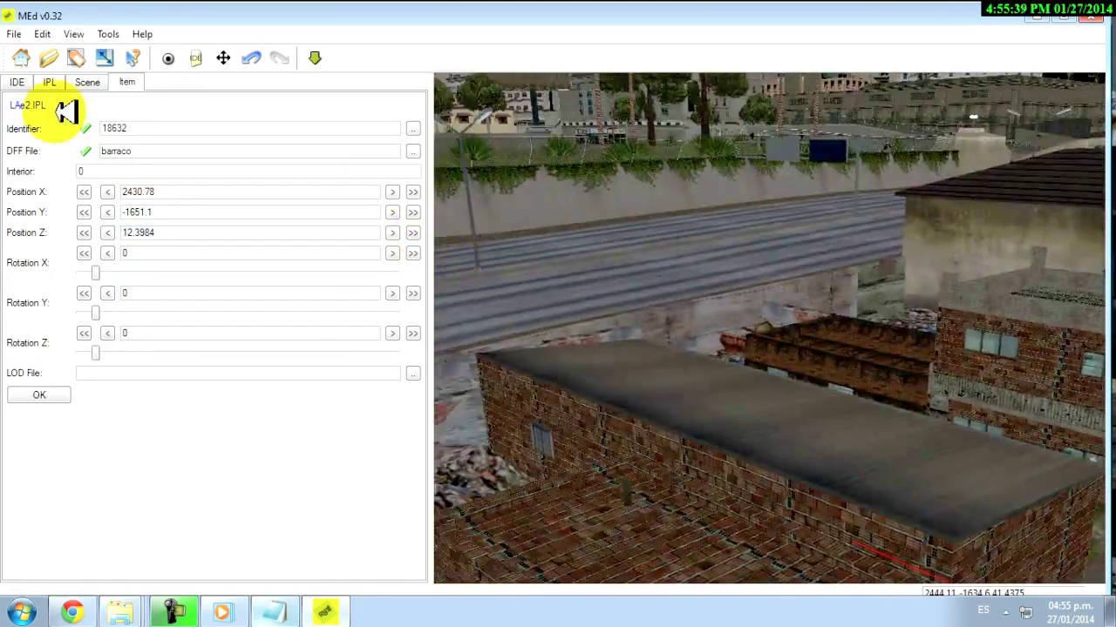
click(16, 35)
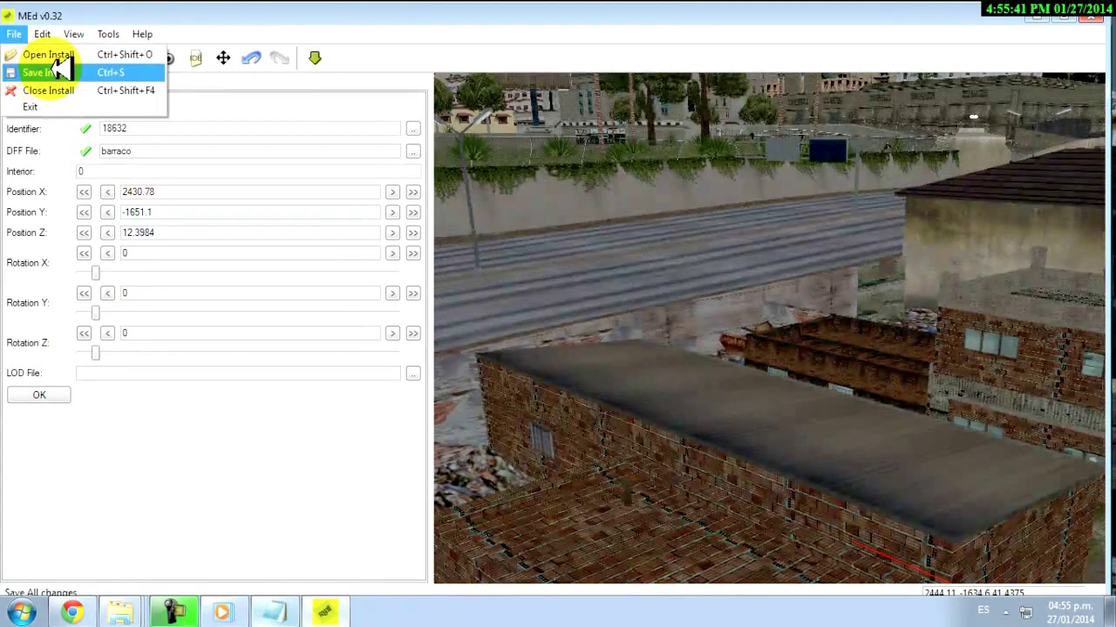
click(1089, 17)
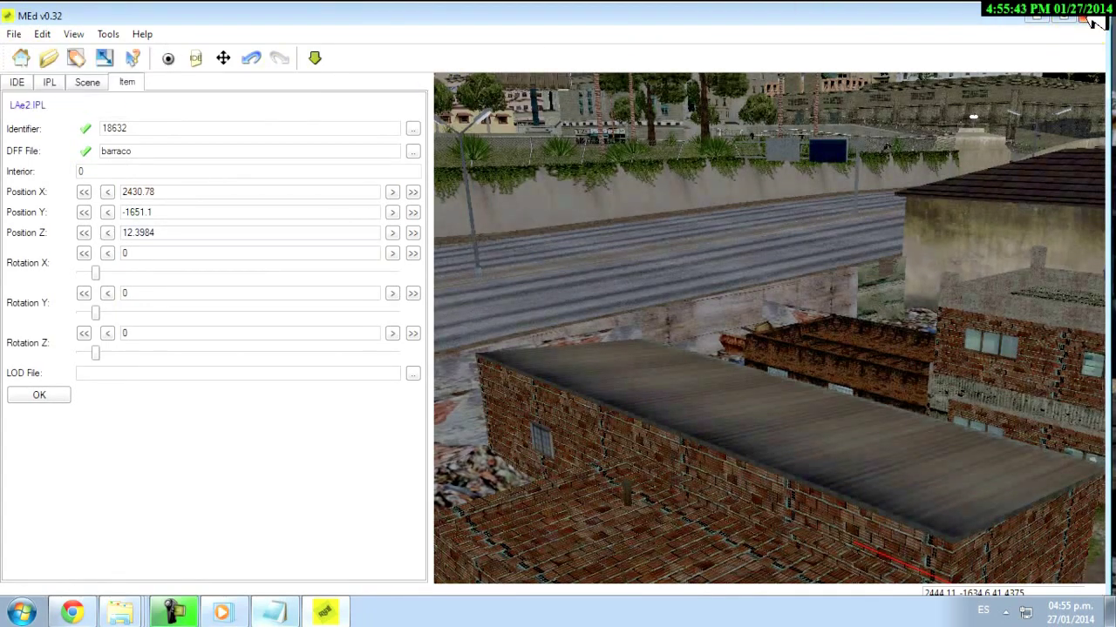
click(1090, 18)
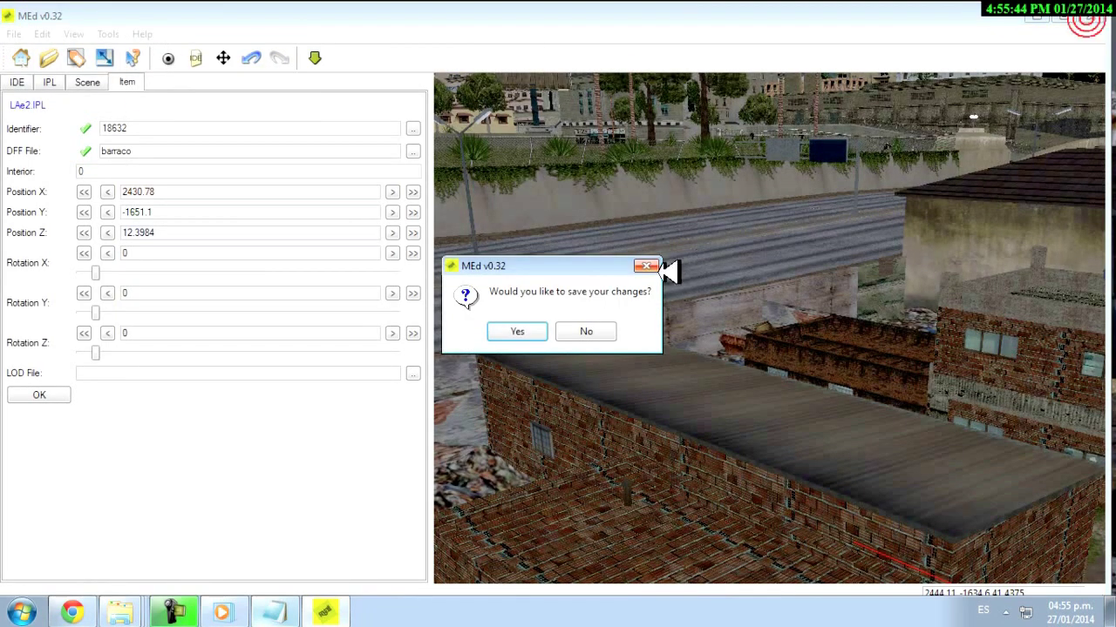
click(597, 331)
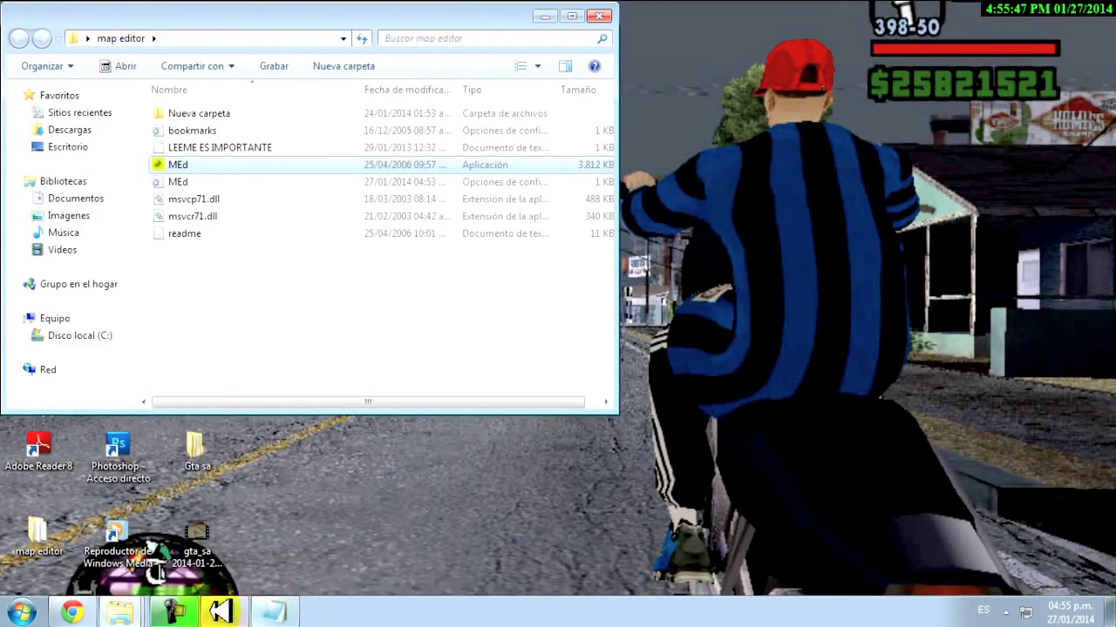
- Switch to Notepad and start replacing the note's text with "FI"
mouse_move(131, 610)
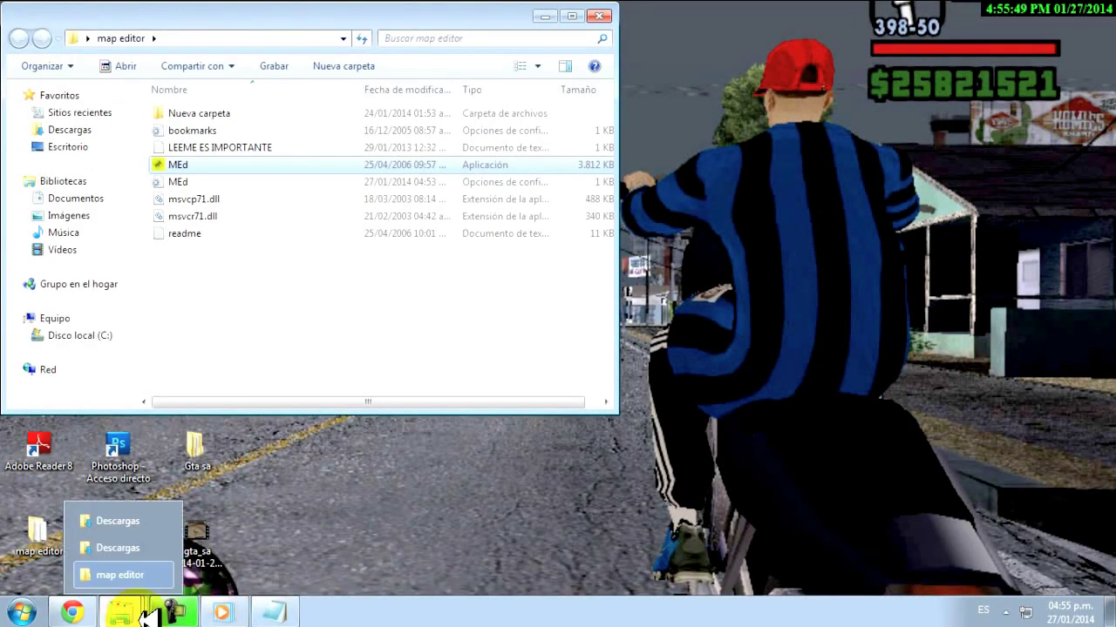
click(273, 612)
drag(800, 293, 506, 256)
text(Fl)
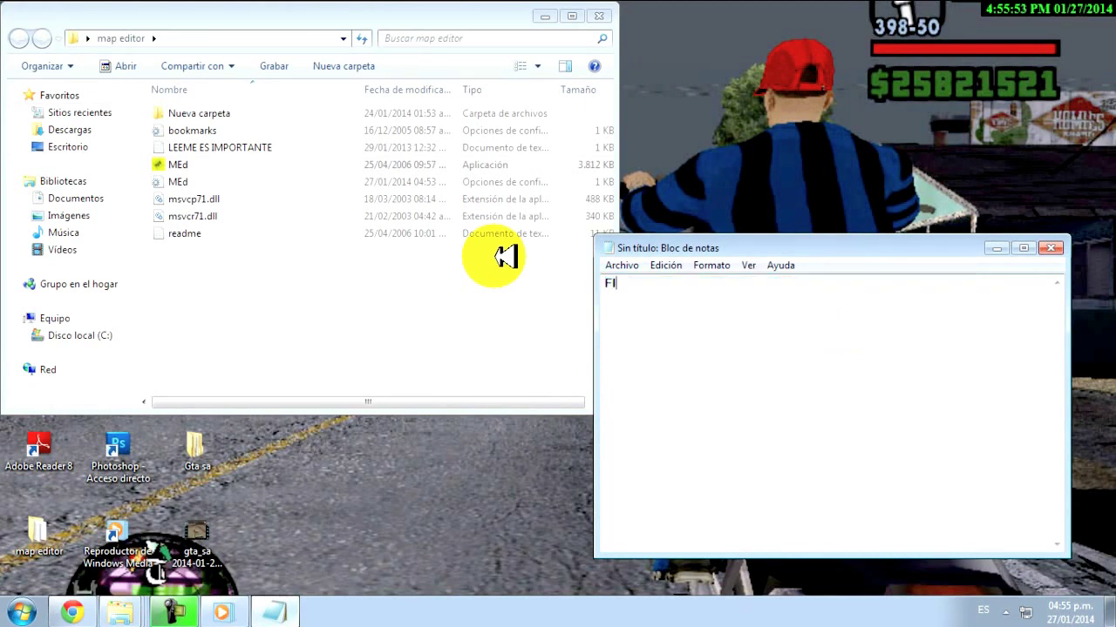